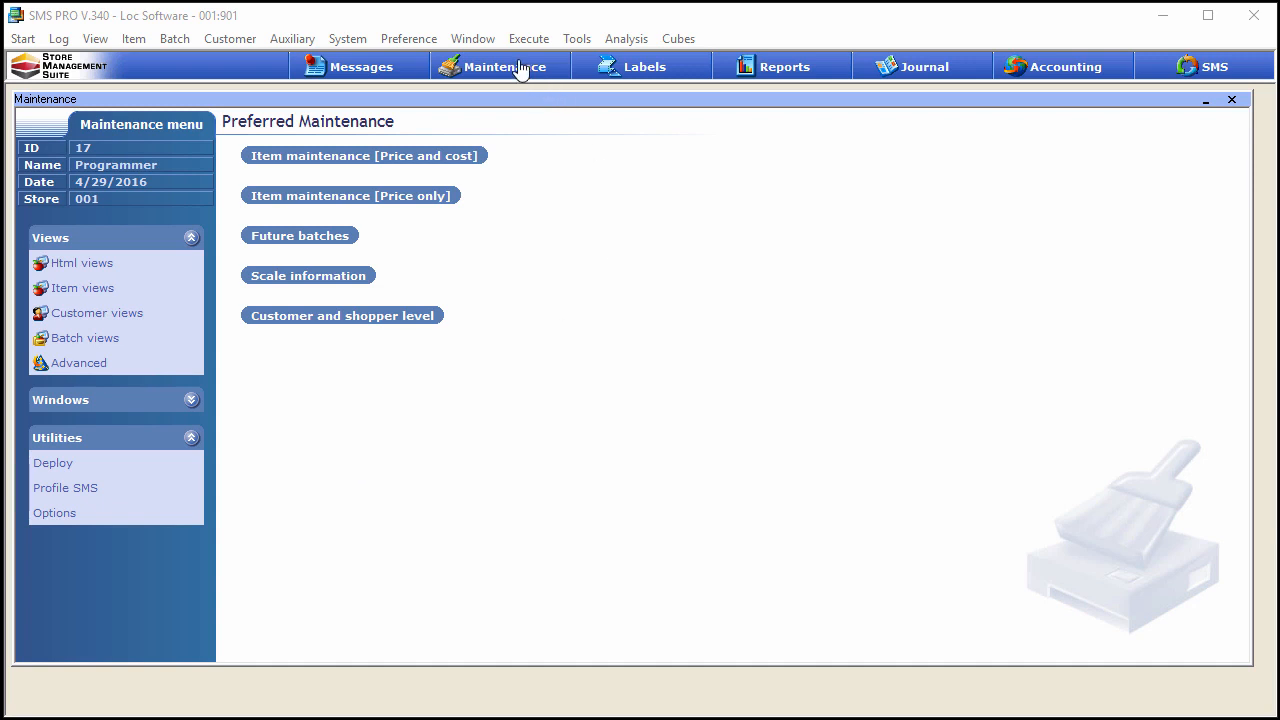
# Step: Open the General setup options from the Maintenance utilities
pyautogui.click(77, 527)
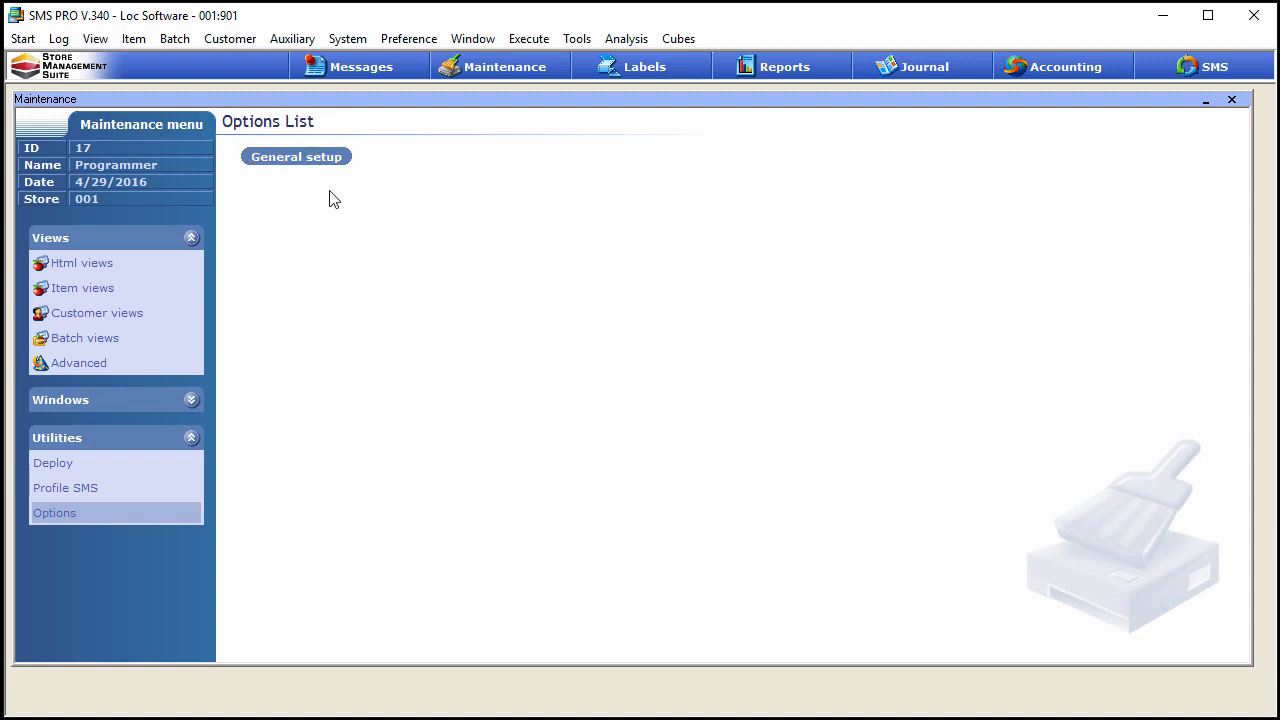
pyautogui.click(297, 162)
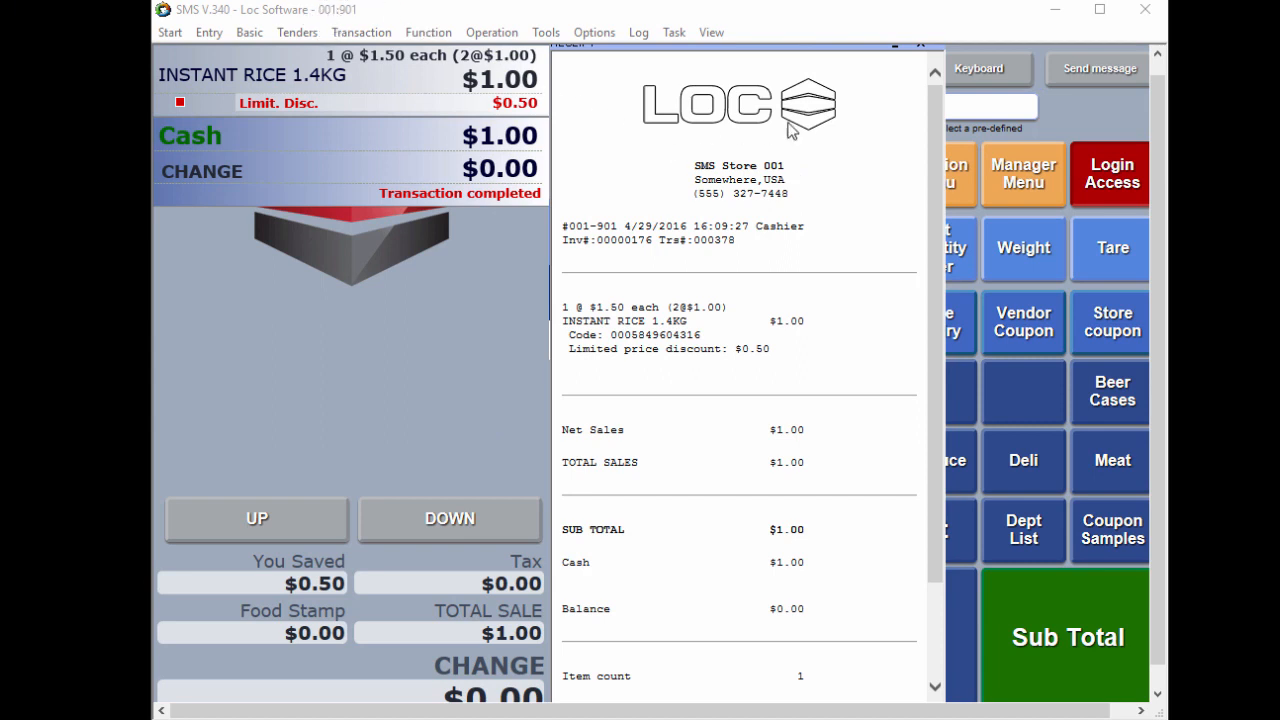
# Step: Close the previous receipt and start a new sale at the store 001 register with the loyalty customer's number
pyautogui.click(921, 47)
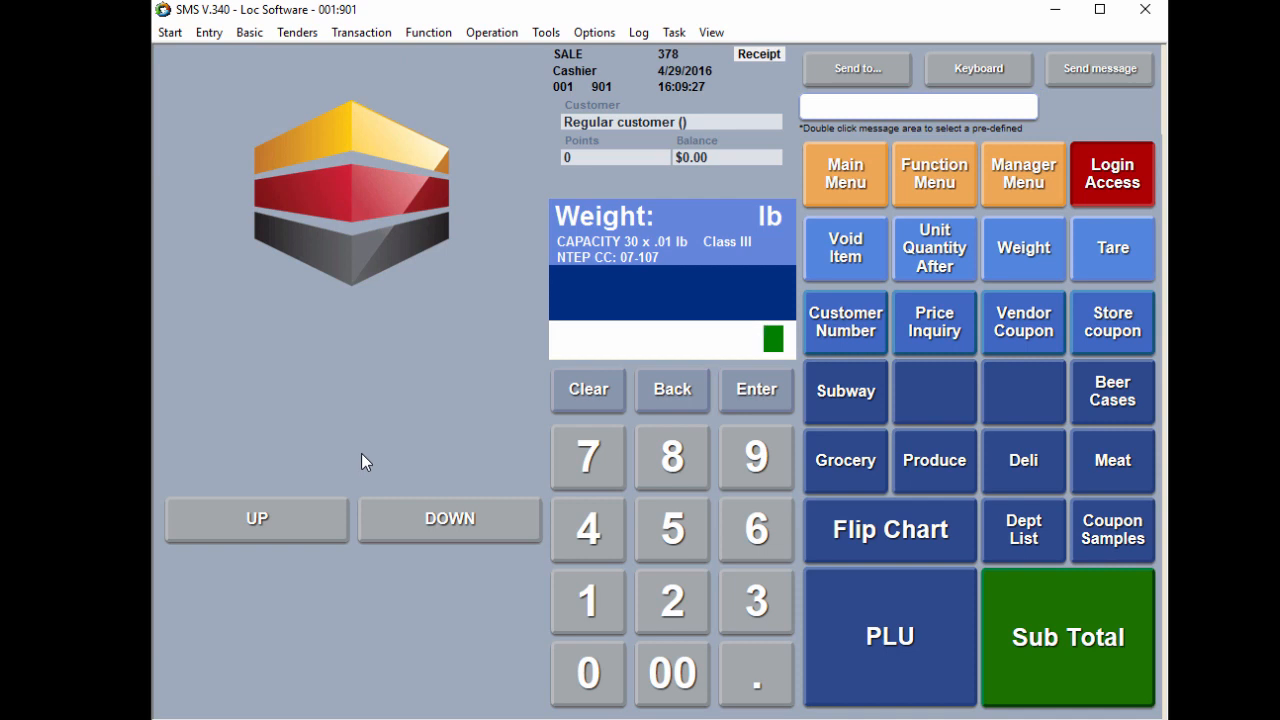
pyautogui.click(655, 462)
pyautogui.click(838, 338)
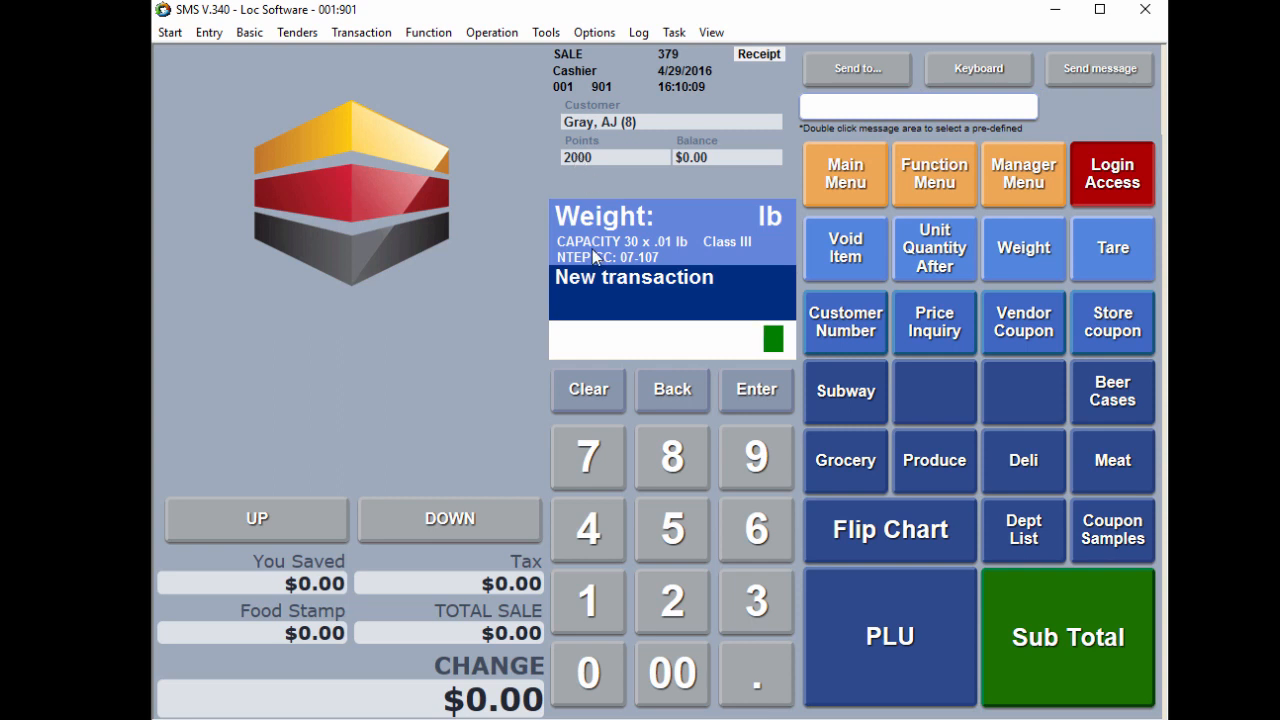
# Step: Add the ENERGIE DRINK 5oz to the sale by its PLU code 123
pyautogui.click(585, 606)
pyautogui.click(678, 601)
pyautogui.click(766, 596)
pyautogui.click(884, 632)
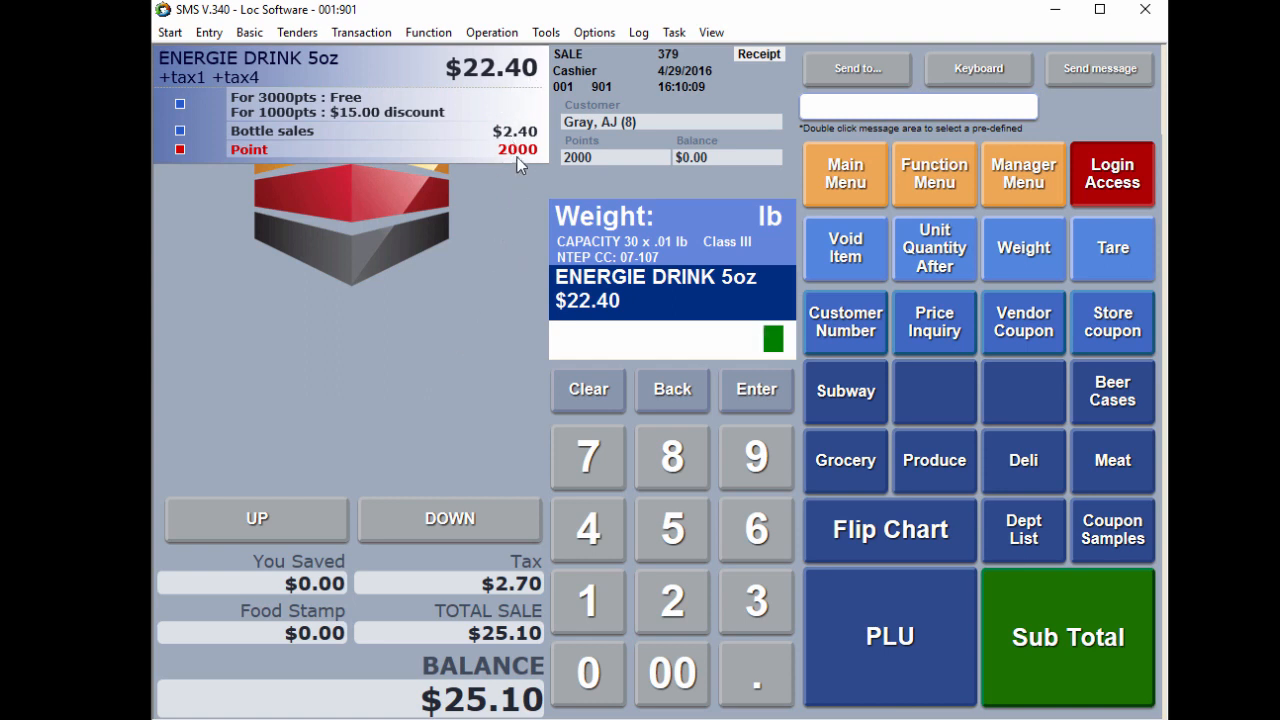
# Step: Subtotal the sale without redeeming any points and pay the full balance in cash
pyautogui.click(1035, 636)
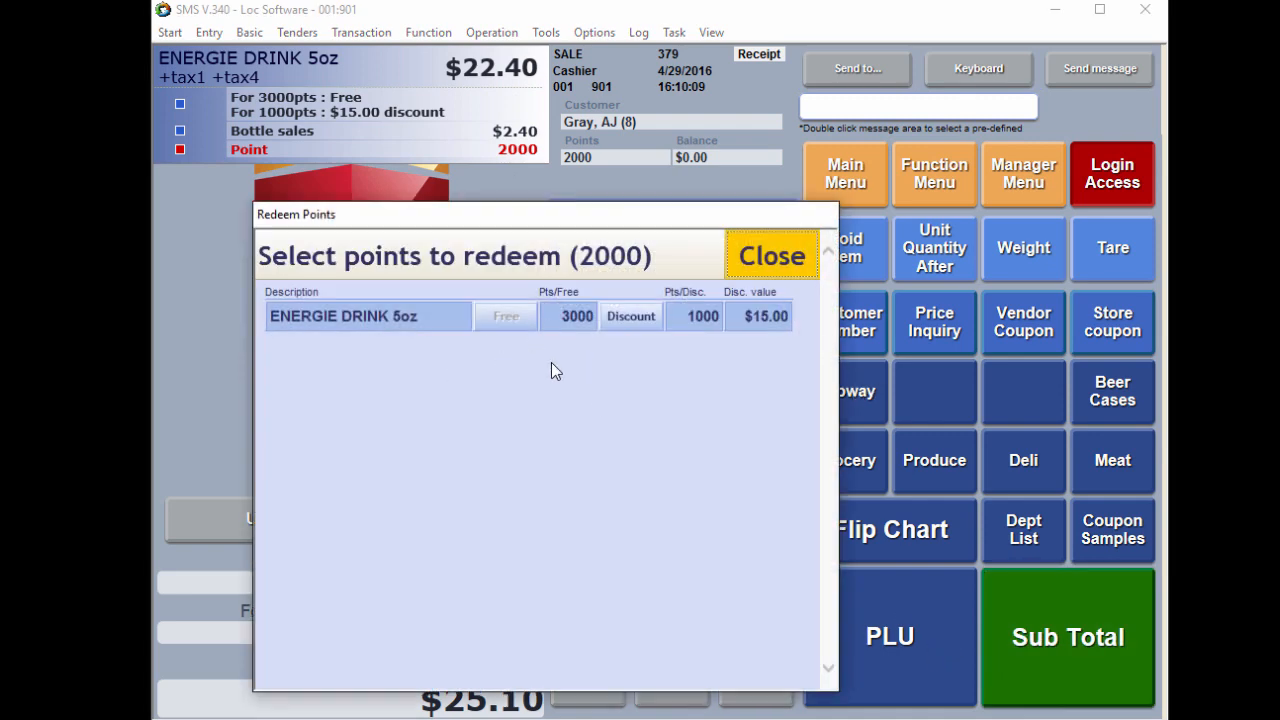
pyautogui.click(767, 272)
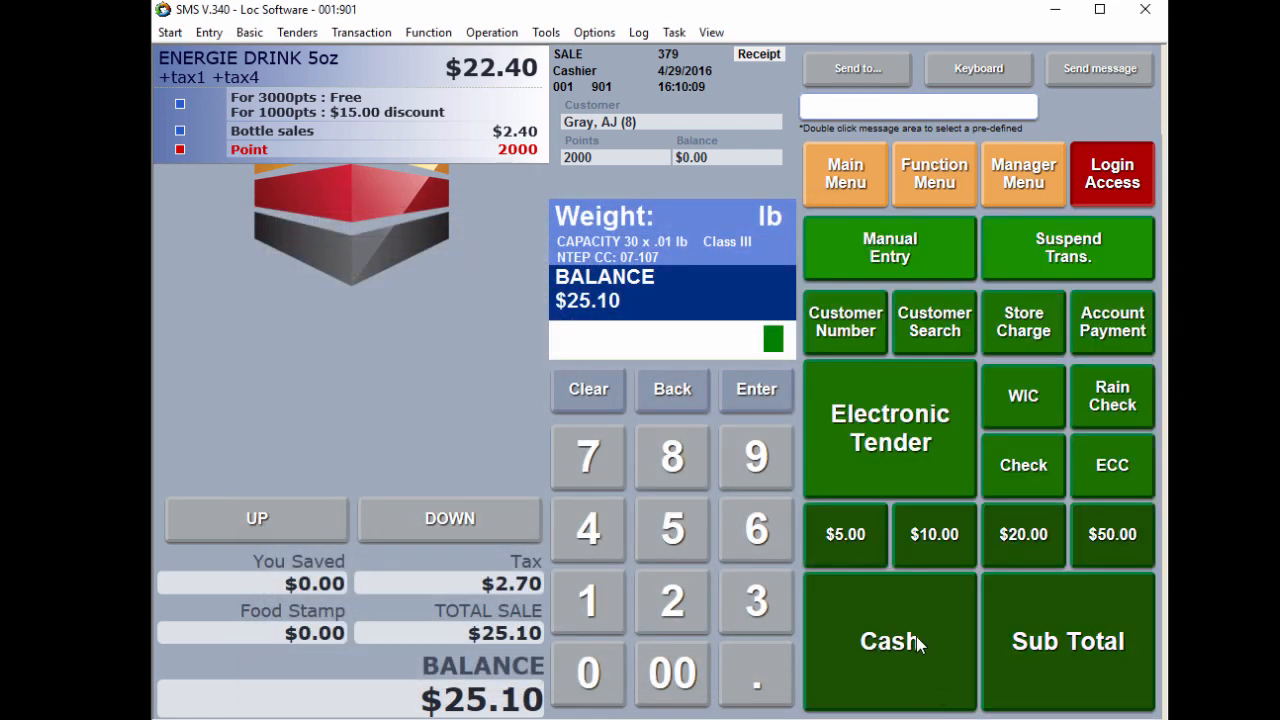
pyautogui.click(918, 638)
# Step: Examine the receipt's points summary and transaction number, and compare it with the sample barcoded receipt in Photo Gallery
pyautogui.moveTo(1036, 62); pyautogui.dragTo(621, 42)
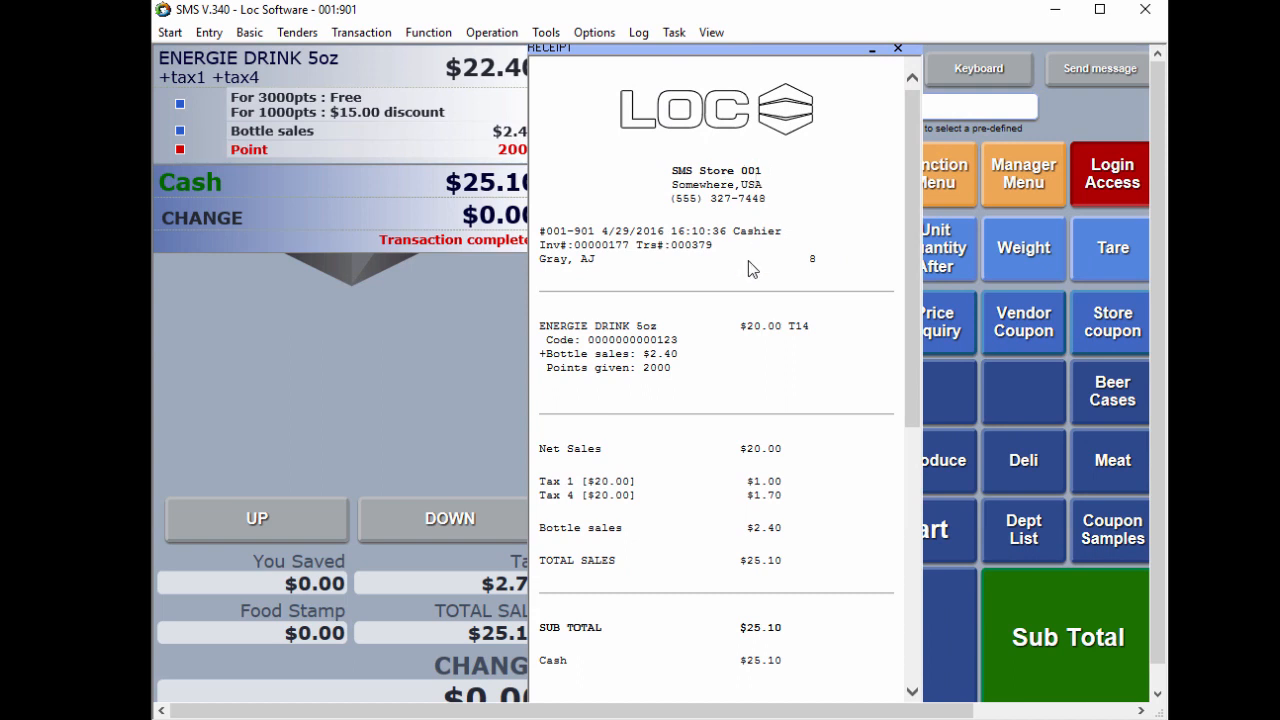
pyautogui.moveTo(913, 251); pyautogui.dragTo(888, 580)
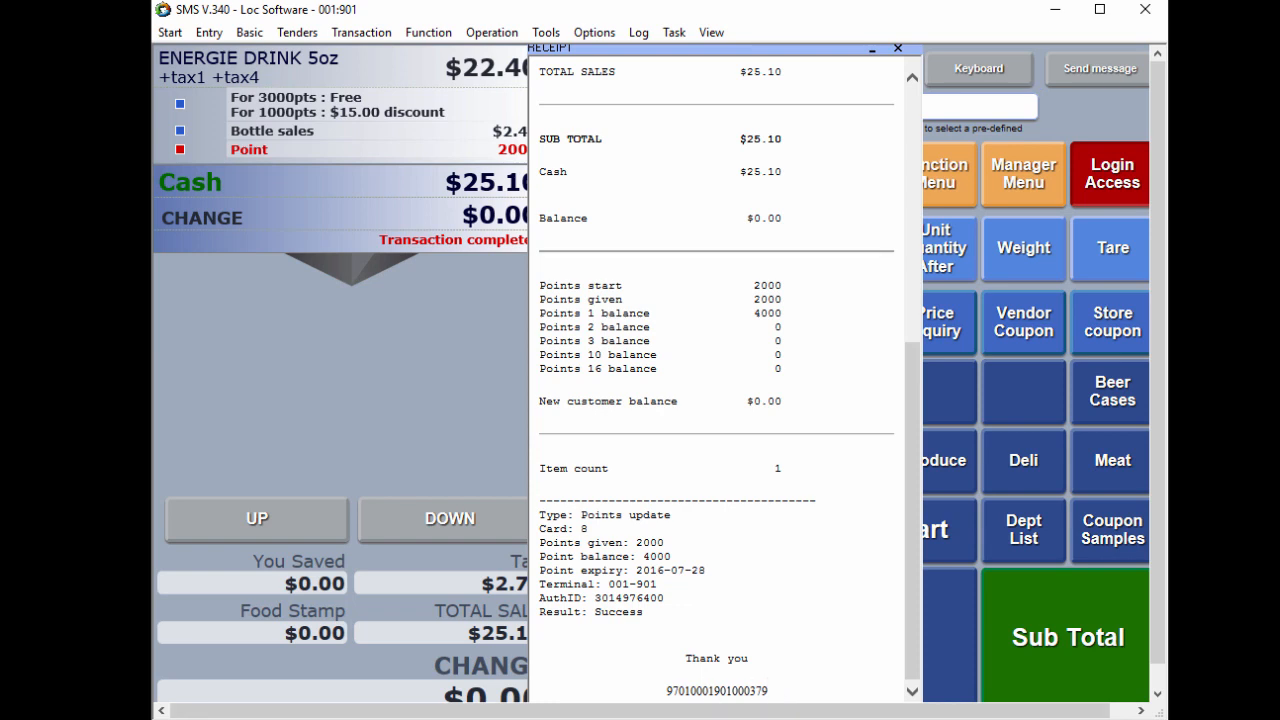
pyautogui.hotkey('alt', 'Tab')
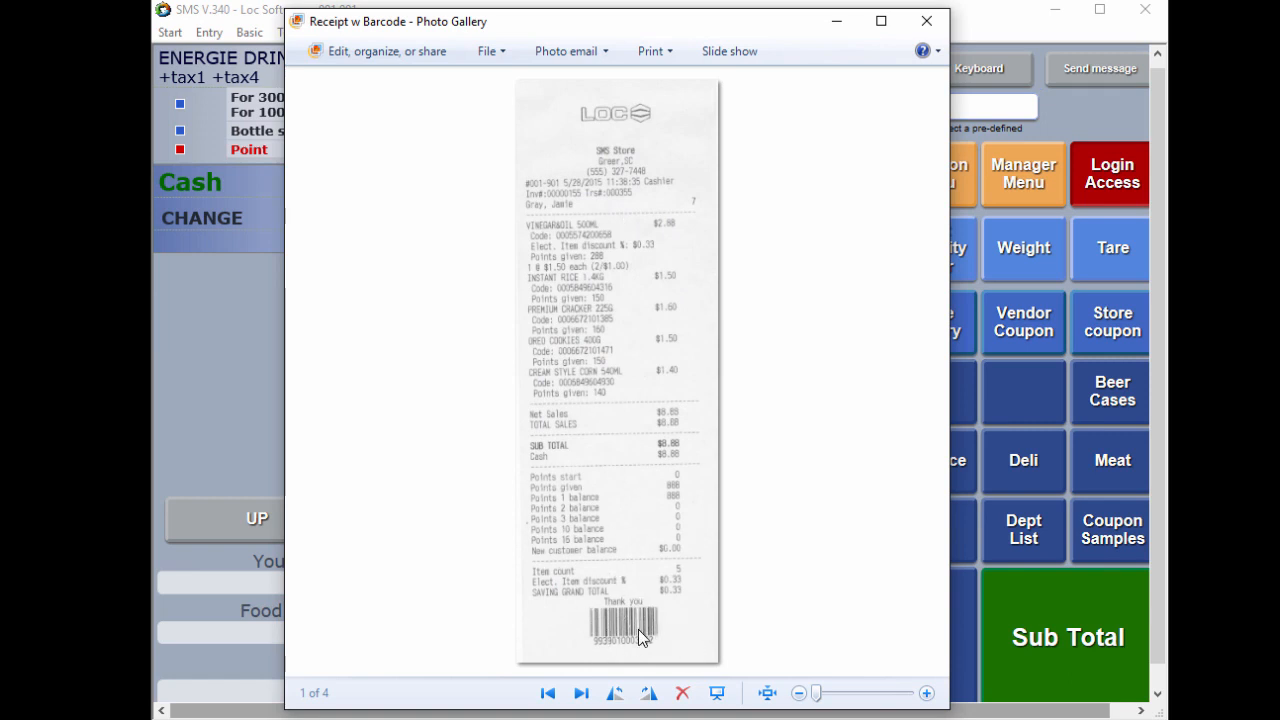
pyautogui.click(842, 28)
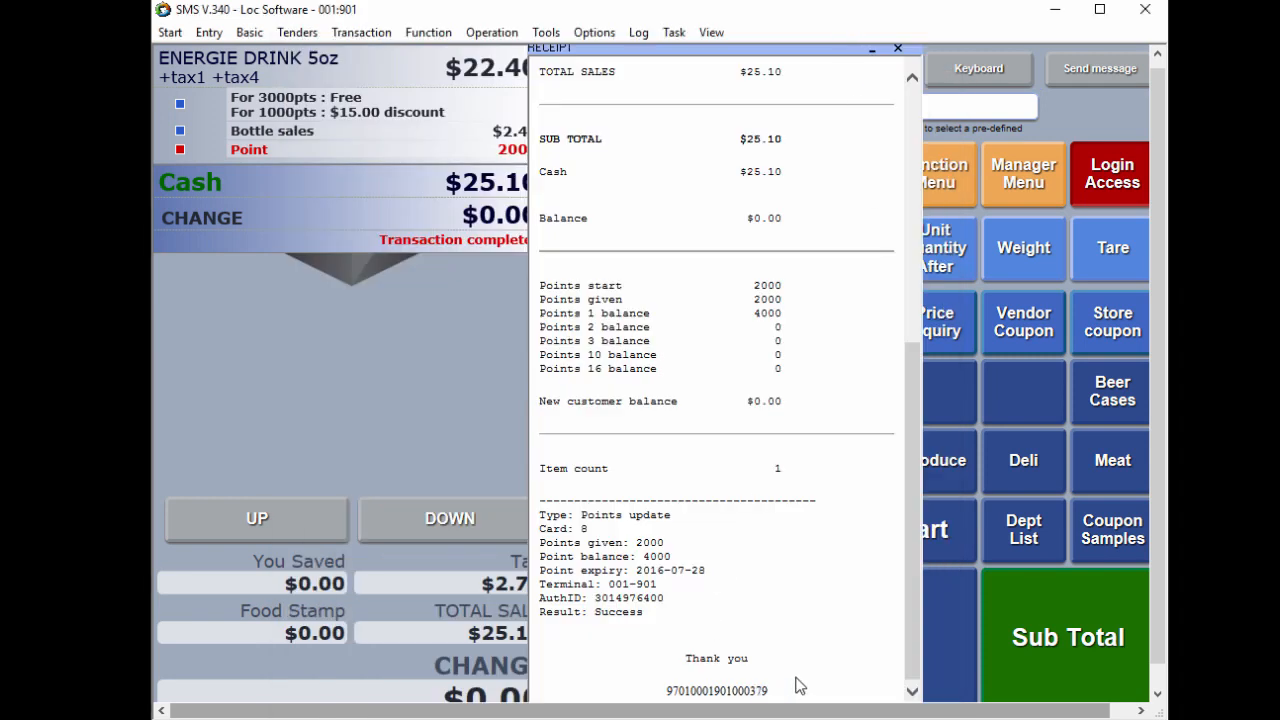
# Step: Copy the transaction barcode number at the end of the receipt and close the receipt
pyautogui.doubleClick(745, 690)
pyautogui.rightClick(694, 690)
pyautogui.click(650, 716)
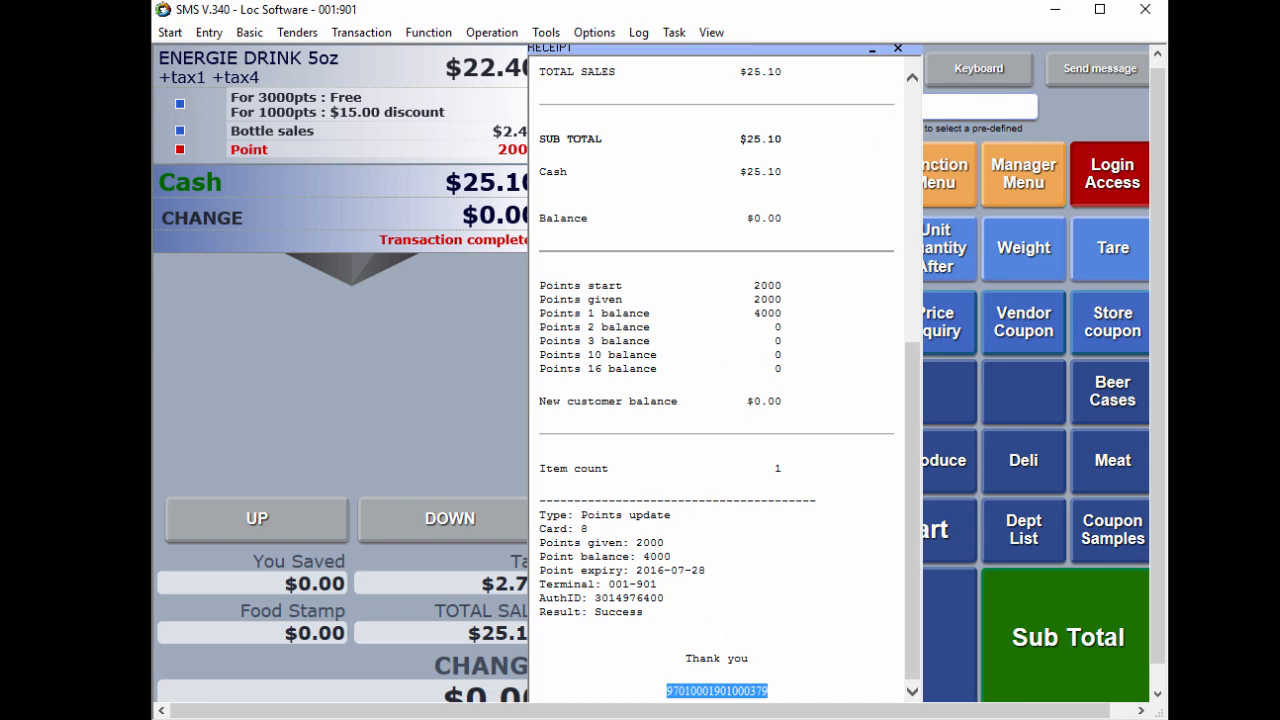
pyautogui.click(898, 48)
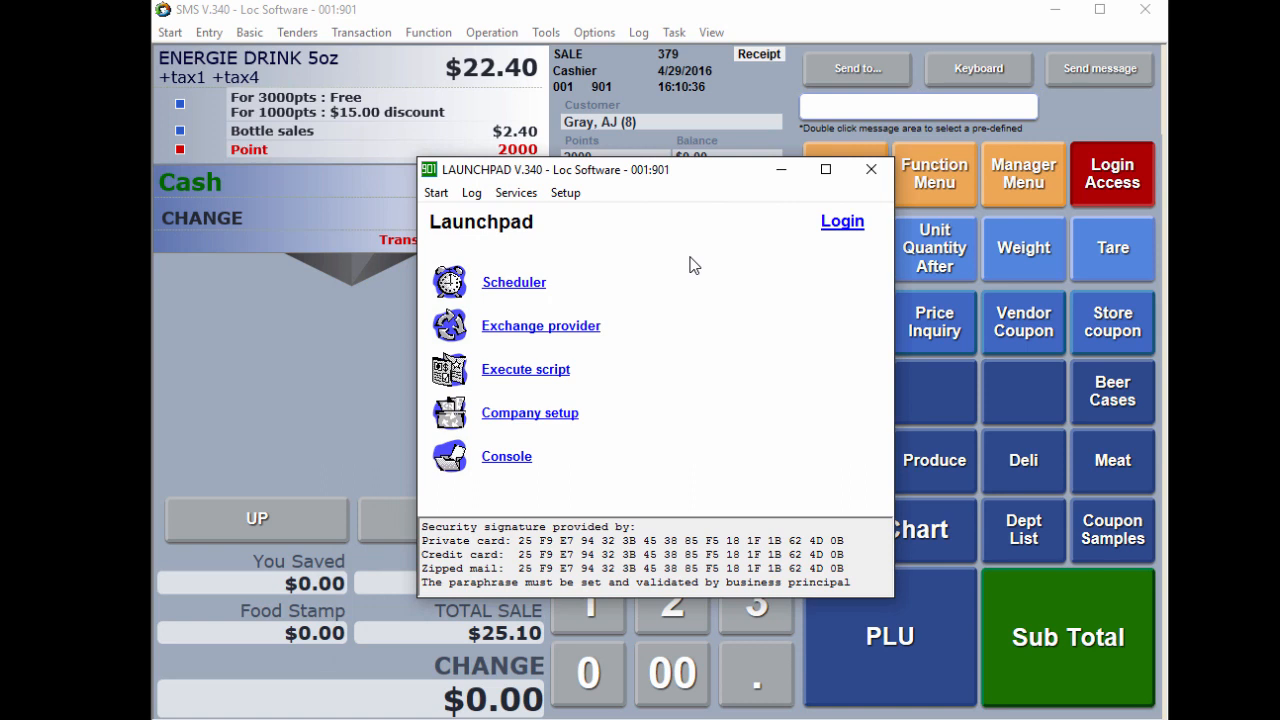
# Step: Execute the scheduled task 20 Deploy to head office in Launchpad, and close Launchpad
pyautogui.click(538, 284)
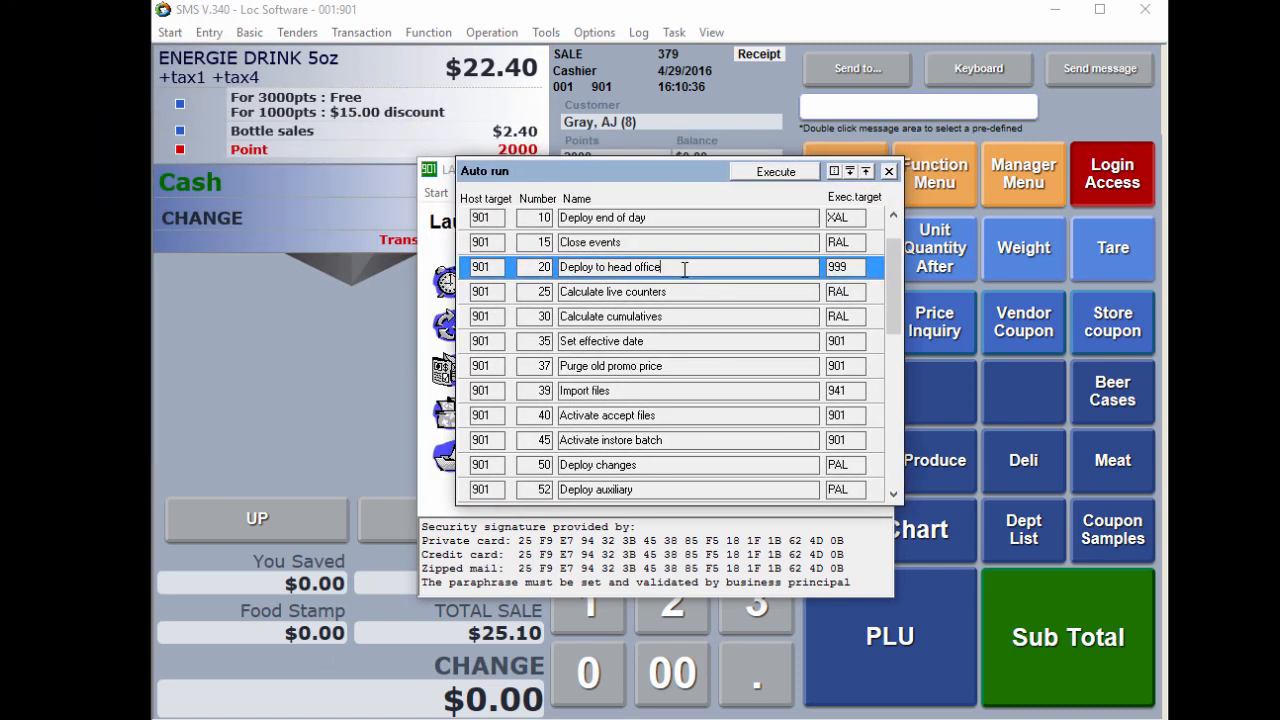
pyautogui.click(777, 172)
pyautogui.click(505, 485)
pyautogui.click(783, 486)
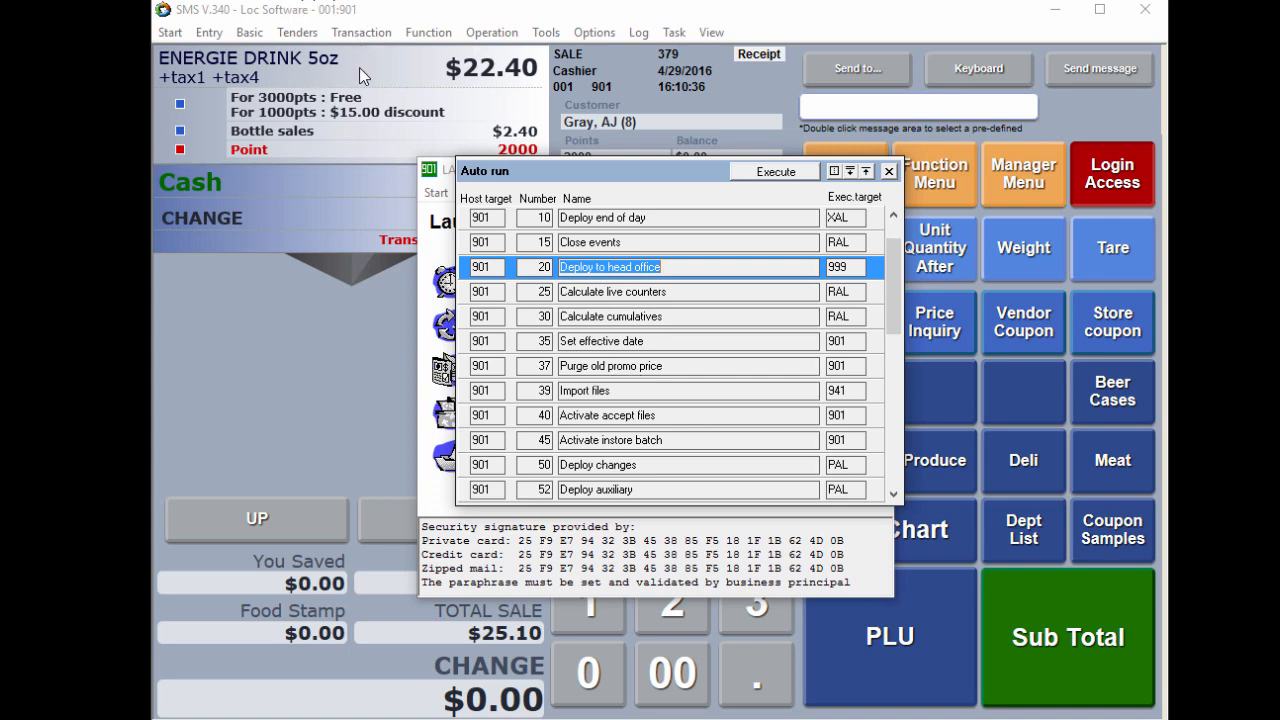
pyautogui.click(888, 171)
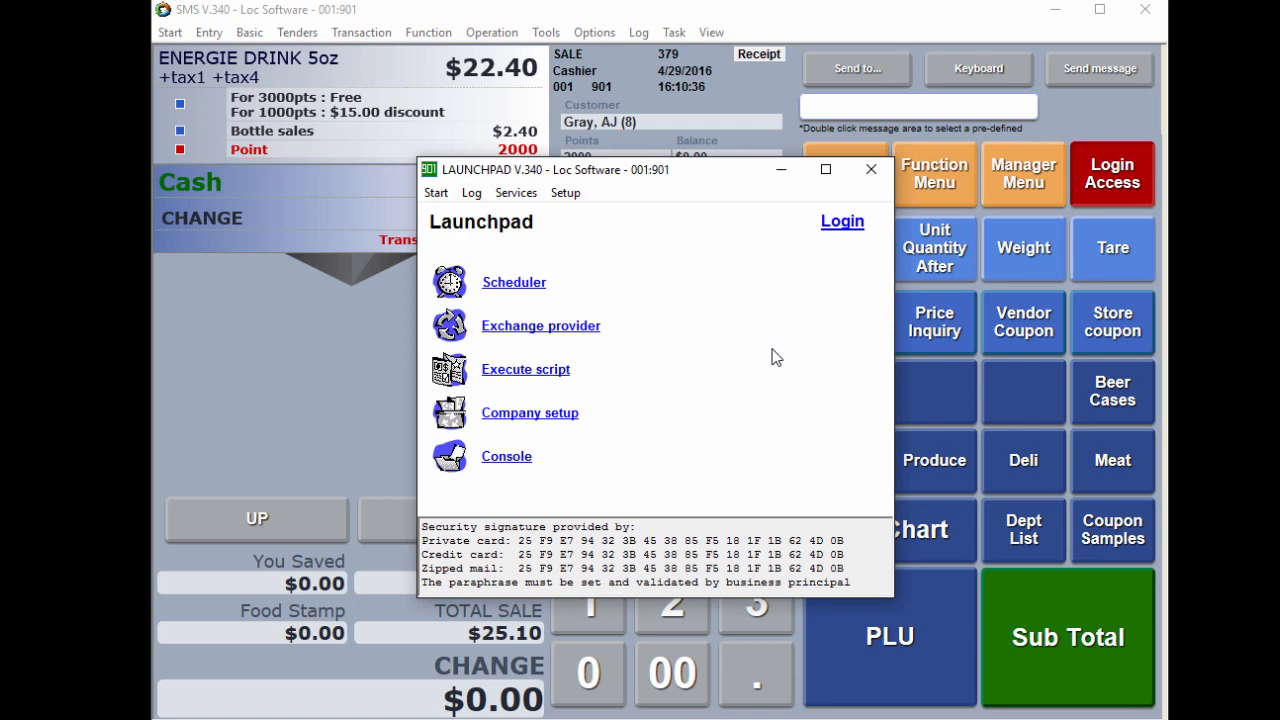
pyautogui.click(871, 169)
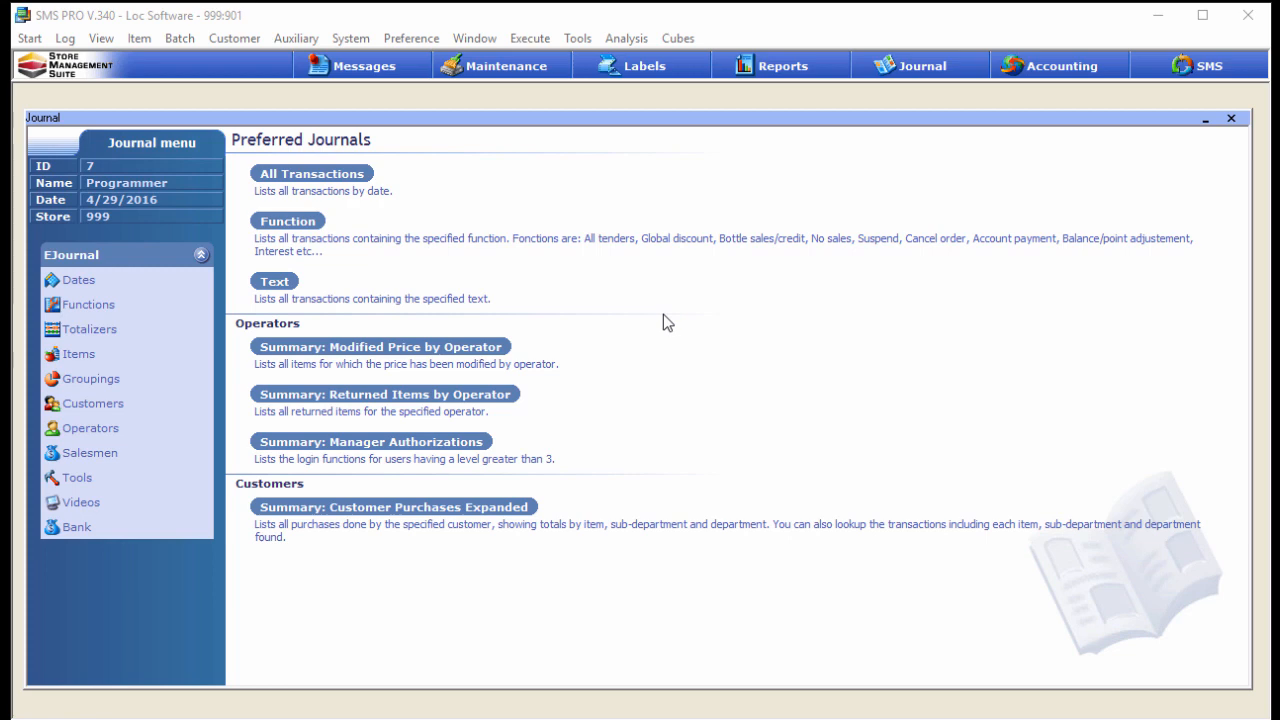
# Step: In the head office SMS PRO journal, list Store 001's transactions for 4/29/2016 and view the full detail of the last one
pyautogui.click(91, 281)
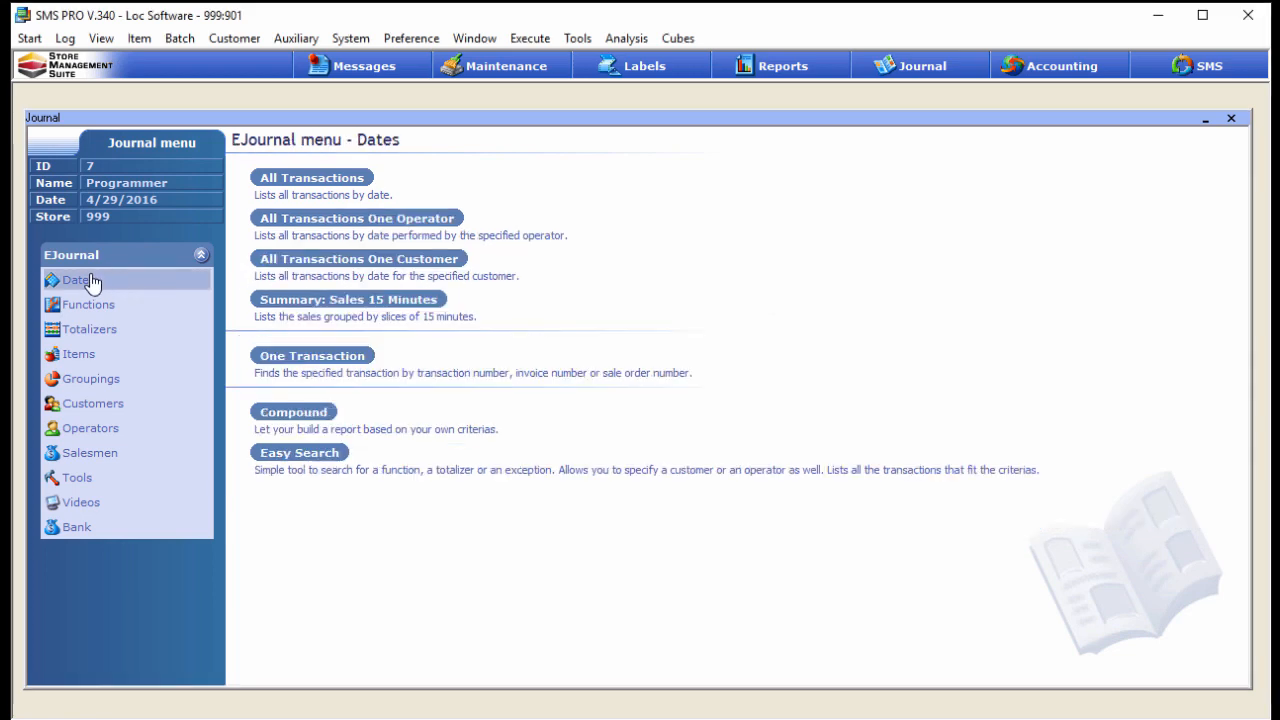
pyautogui.click(305, 180)
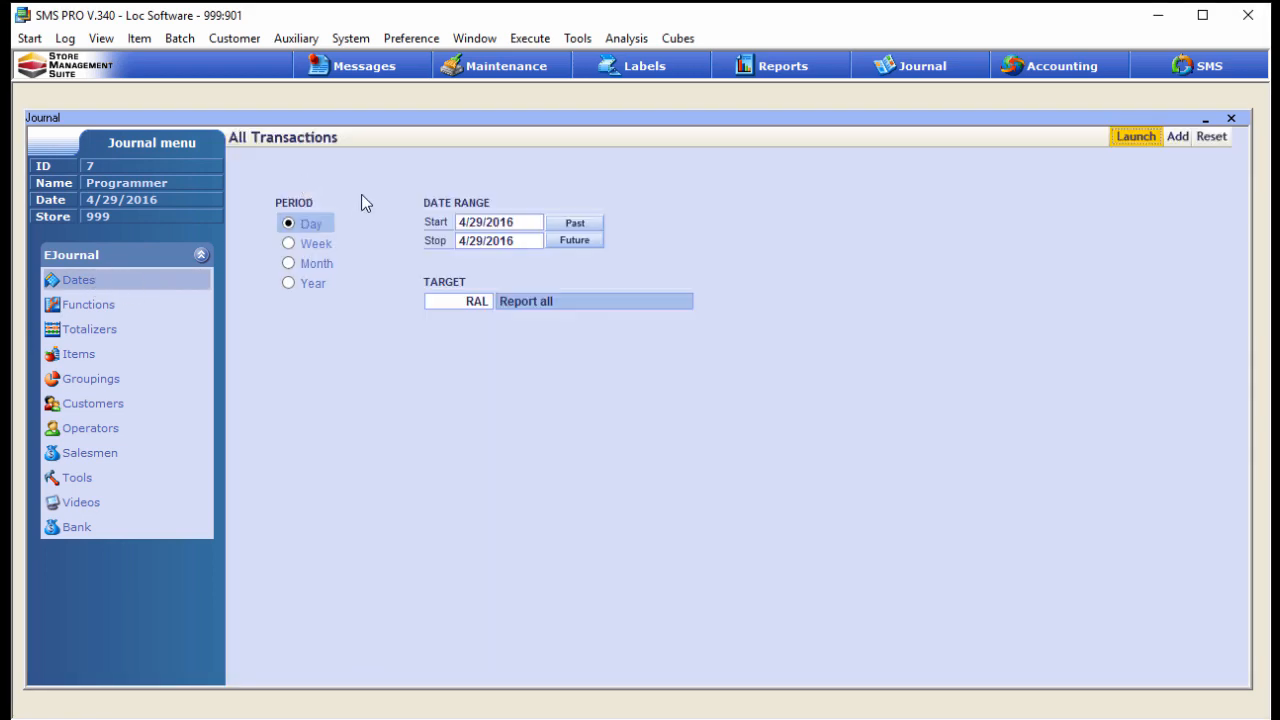
pyautogui.click(446, 303)
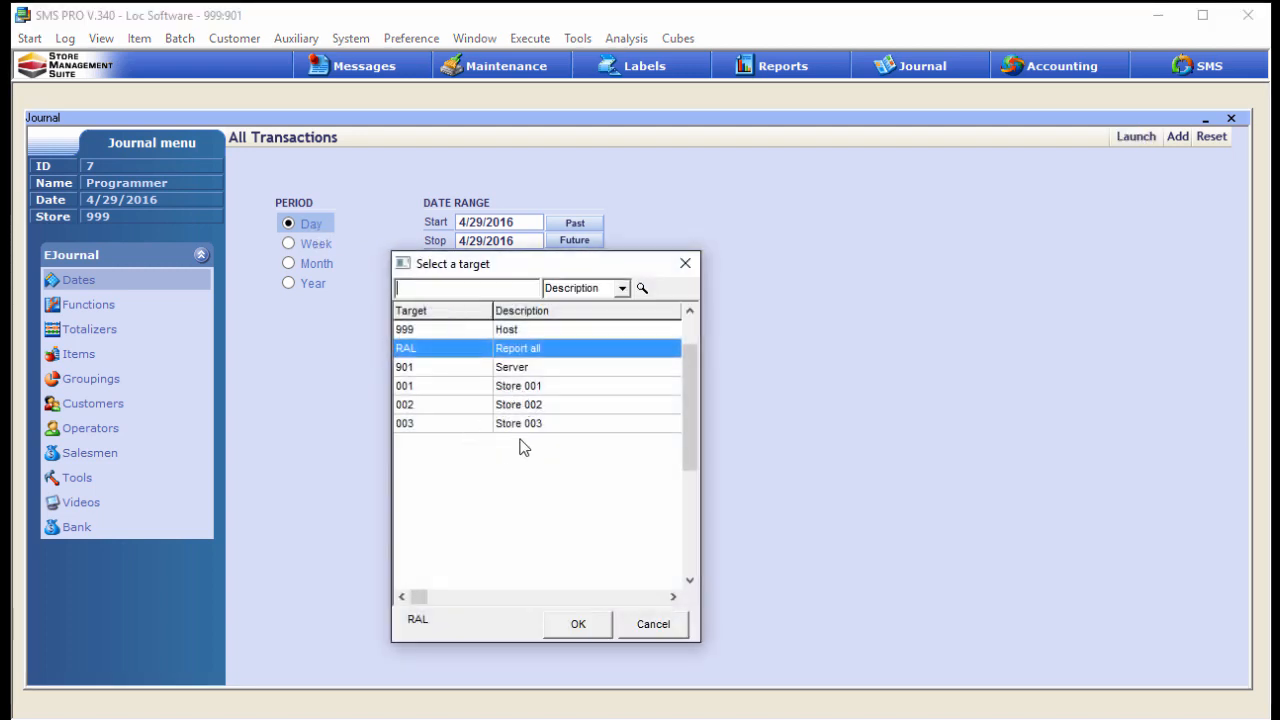
pyautogui.doubleClick(443, 388)
pyautogui.click(1143, 140)
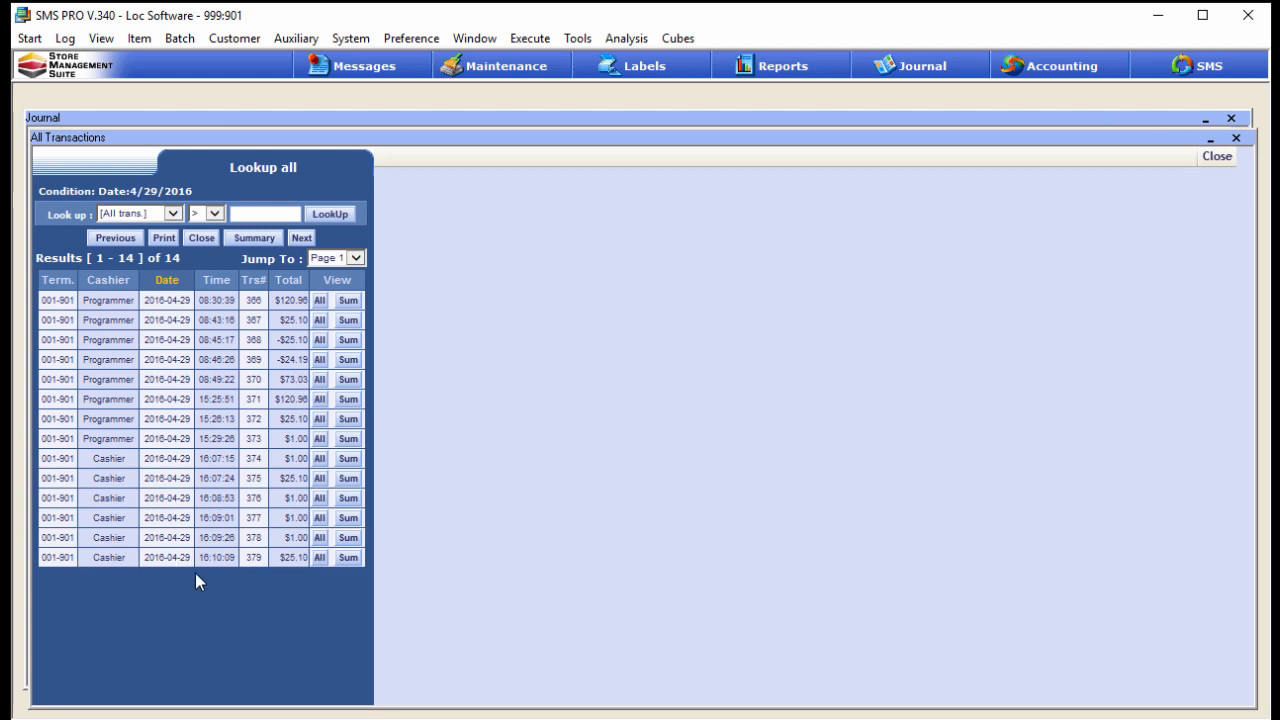
pyautogui.click(319, 557)
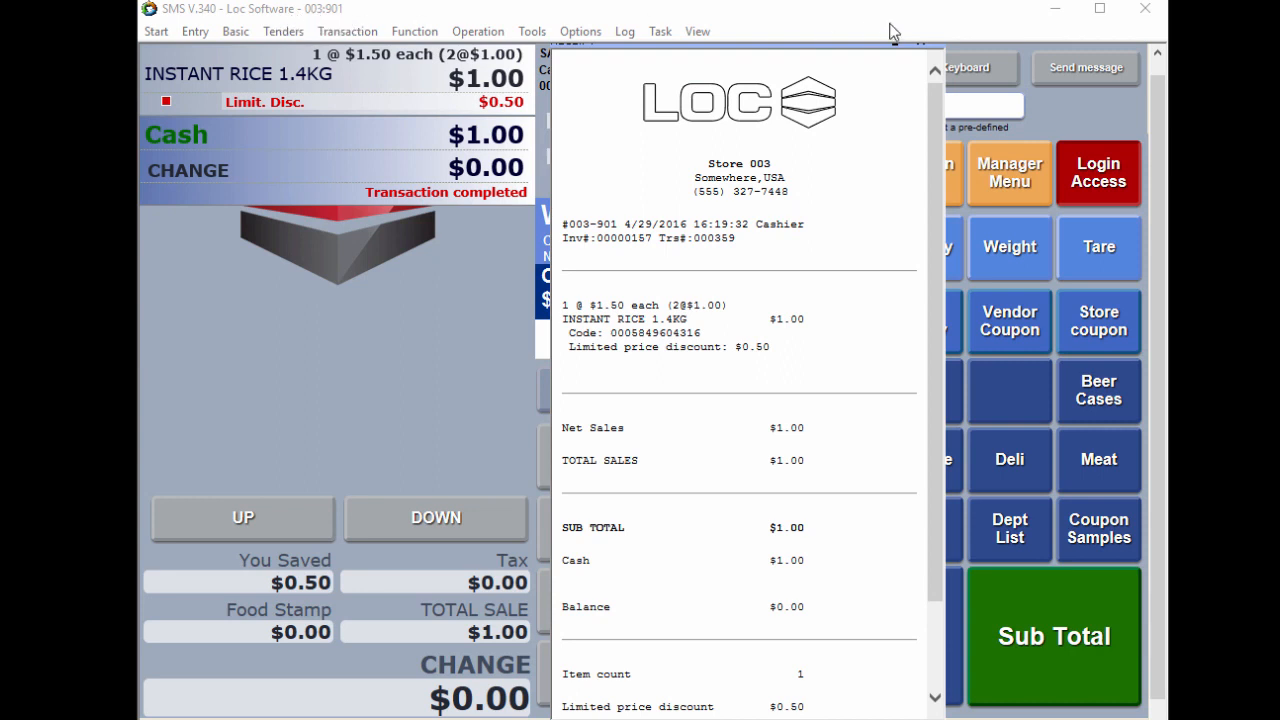
# Step: Close the receipt at the store 003 register and retrieve store 001's energy drink transaction for a centralized refund
pyautogui.click(921, 44)
pyautogui.click(600, 389)
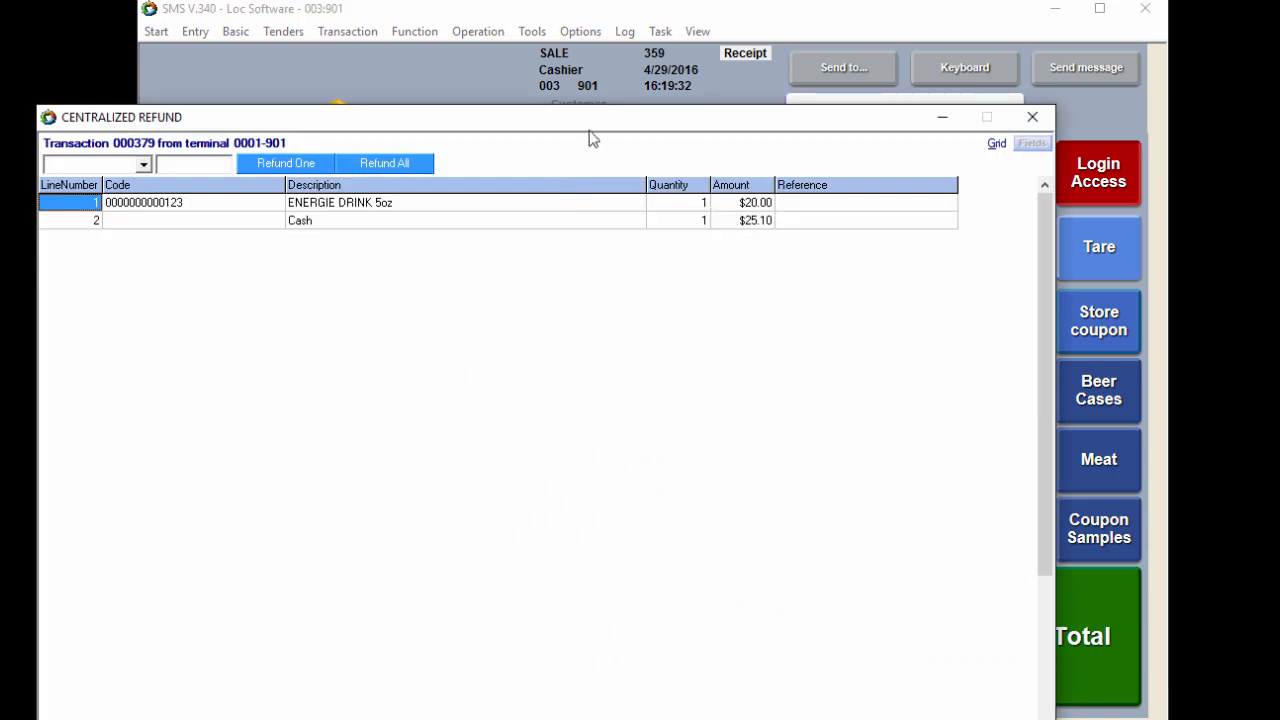
pyautogui.moveTo(597, 118); pyautogui.dragTo(605, 418)
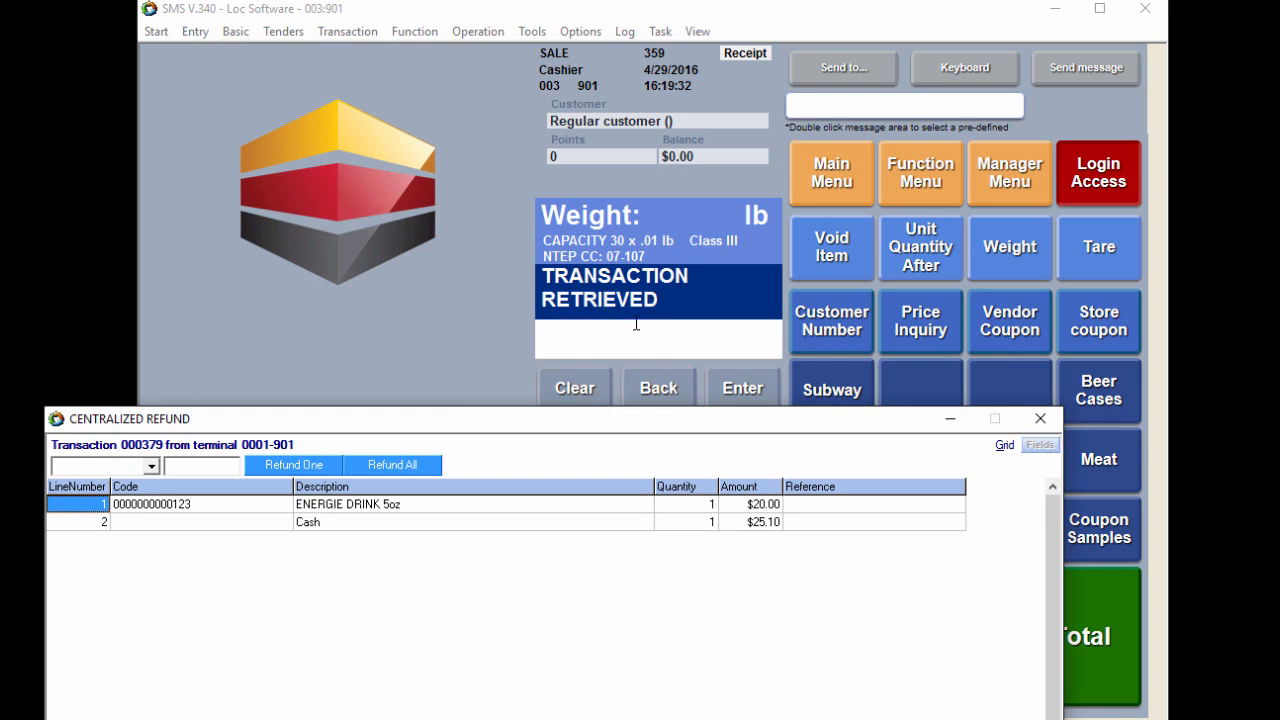
pyautogui.moveTo(589, 415); pyautogui.dragTo(647, 114)
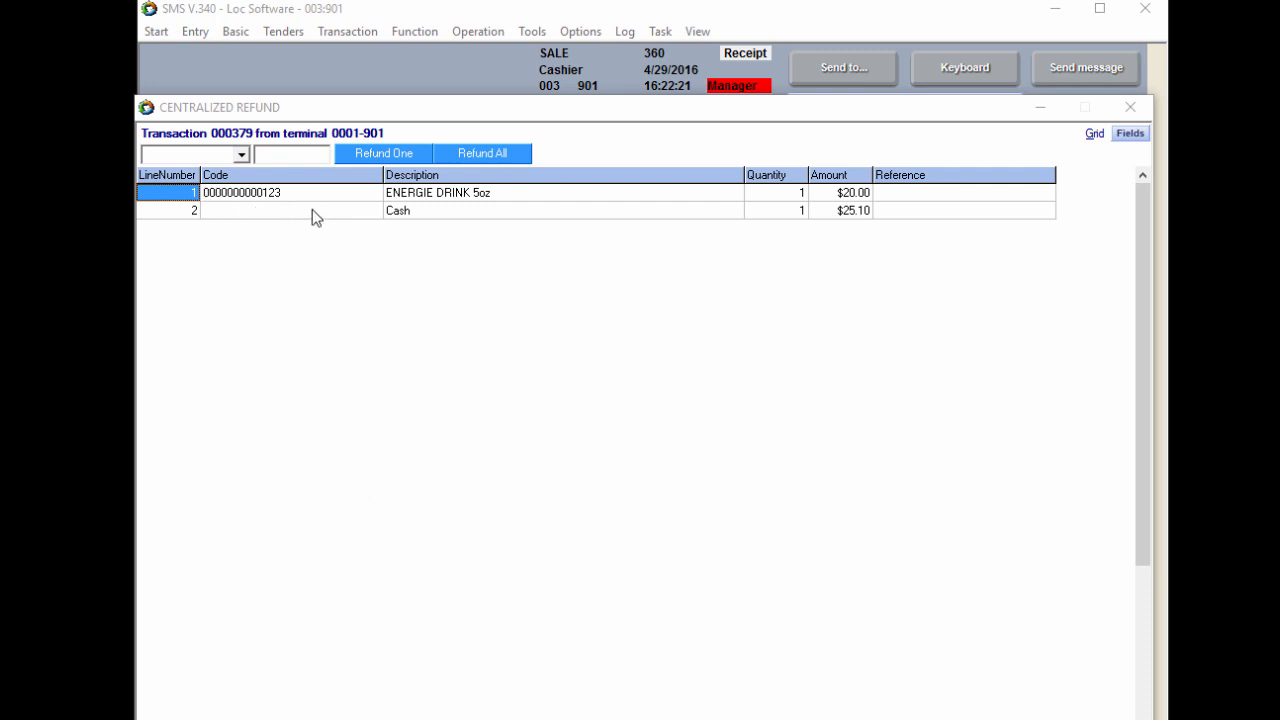
# Step: Refund all items of the retrieved energy drink transaction
pyautogui.click(193, 212)
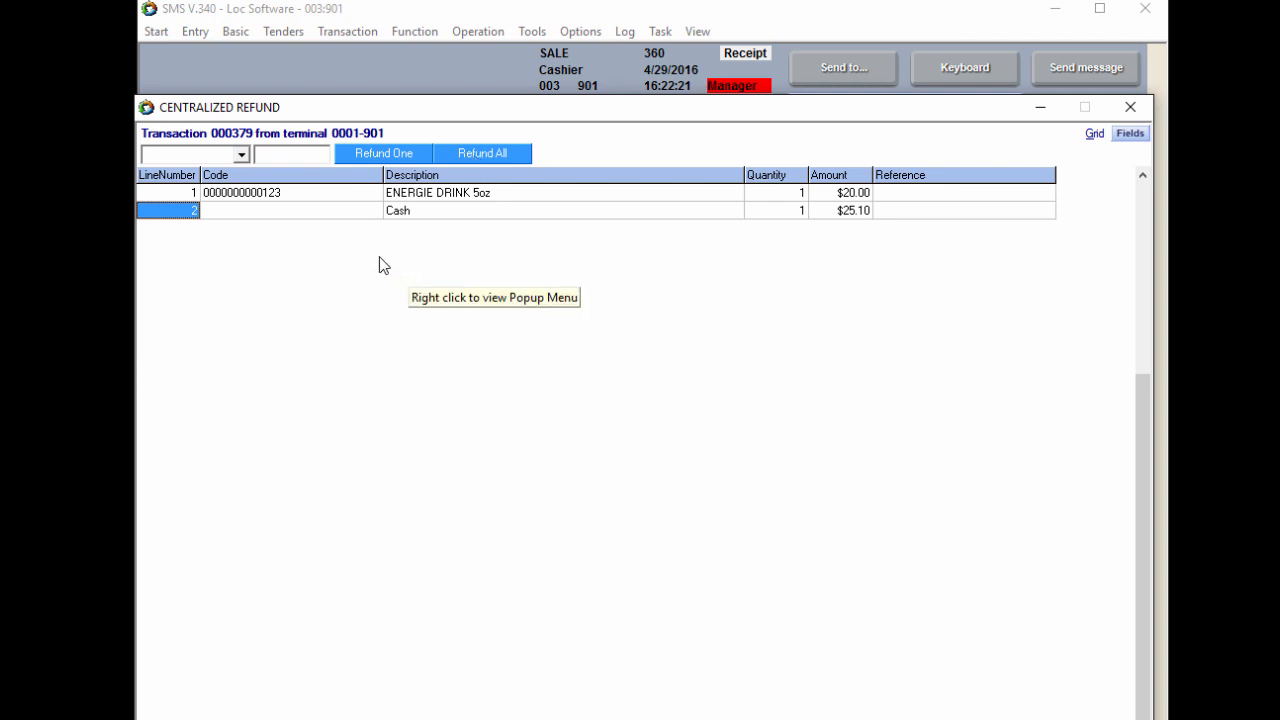
pyautogui.click(272, 195)
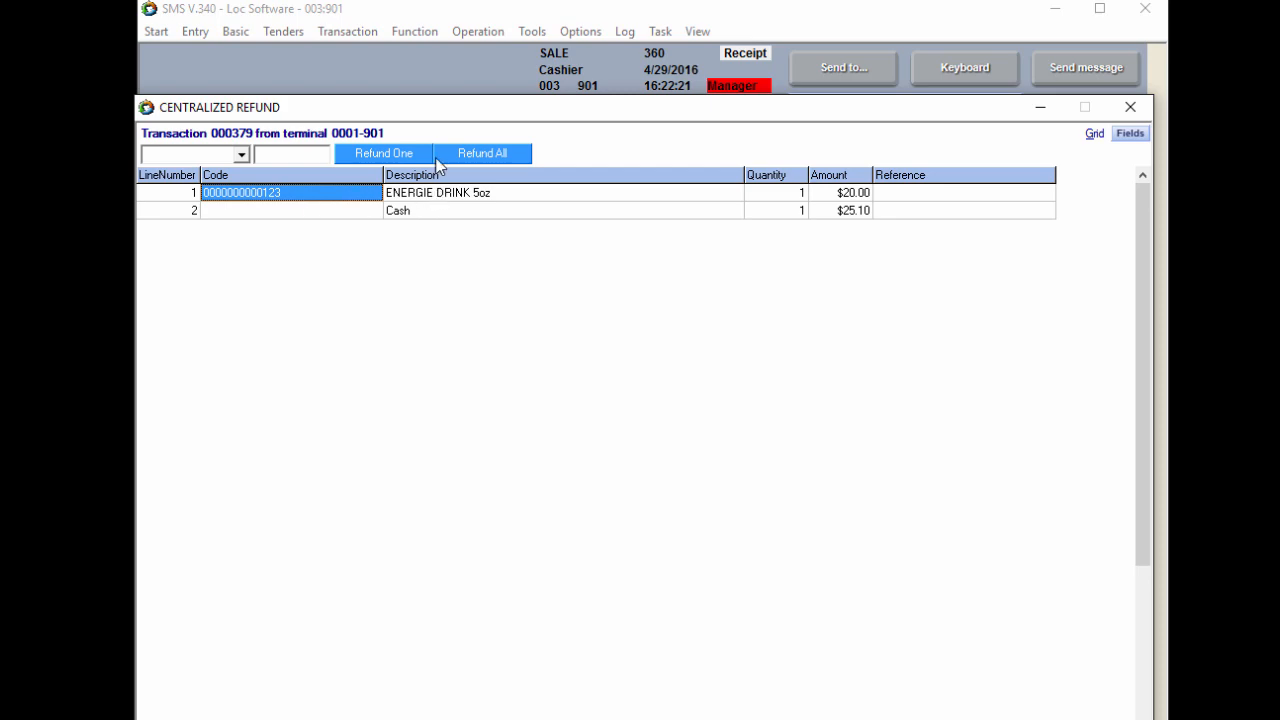
pyautogui.click(470, 152)
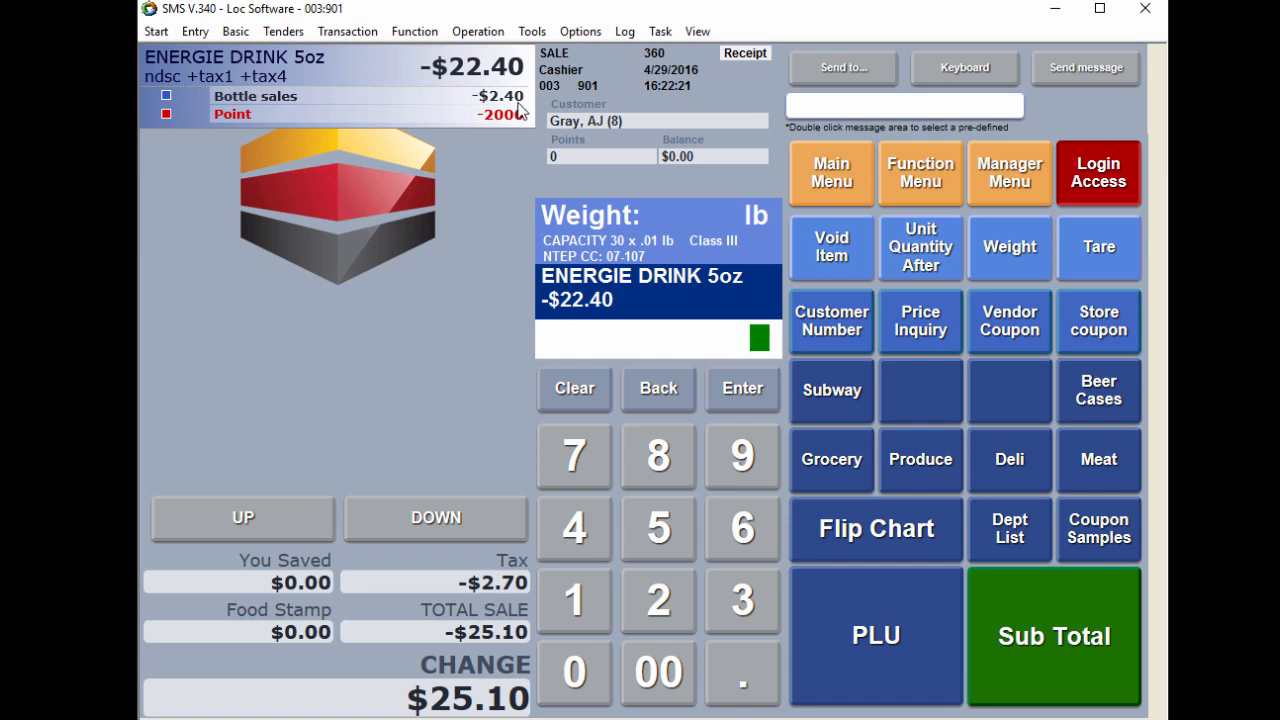
# Step: Subtotal the refund and pay it out in cash
pyautogui.click(1089, 617)
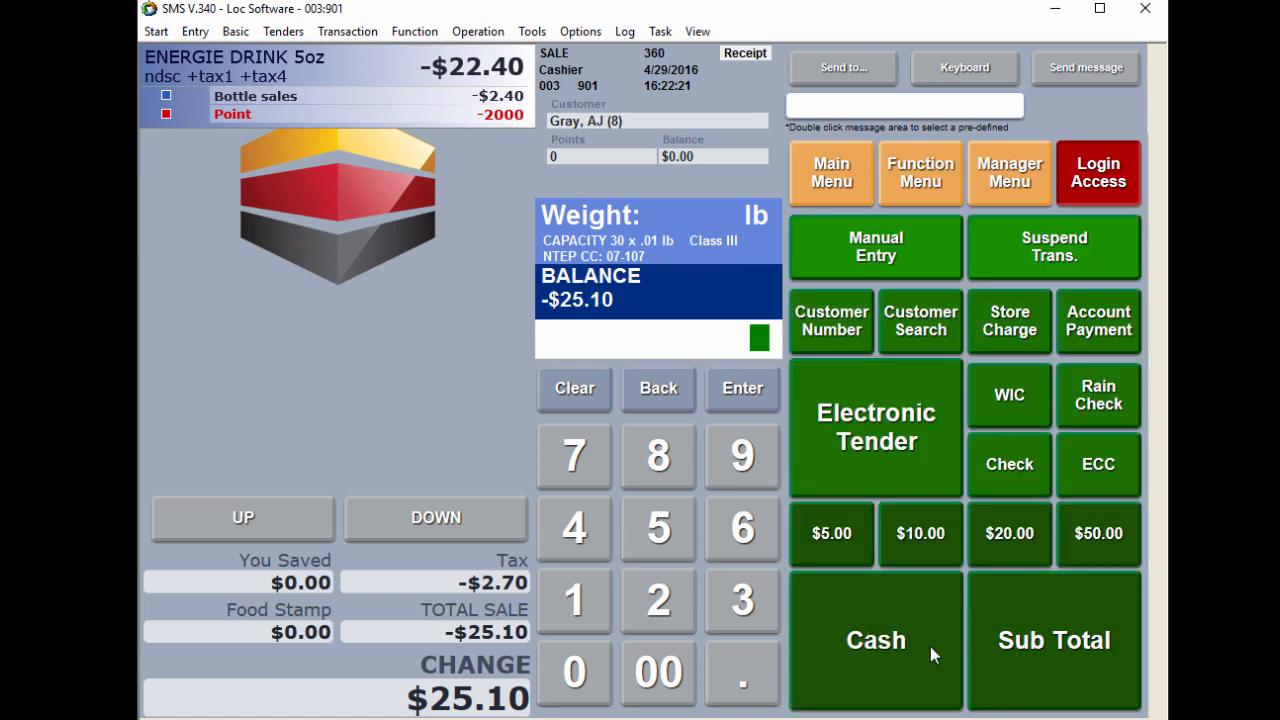
pyautogui.click(930, 646)
pyautogui.moveTo(1019, 52); pyautogui.dragTo(566, 56)
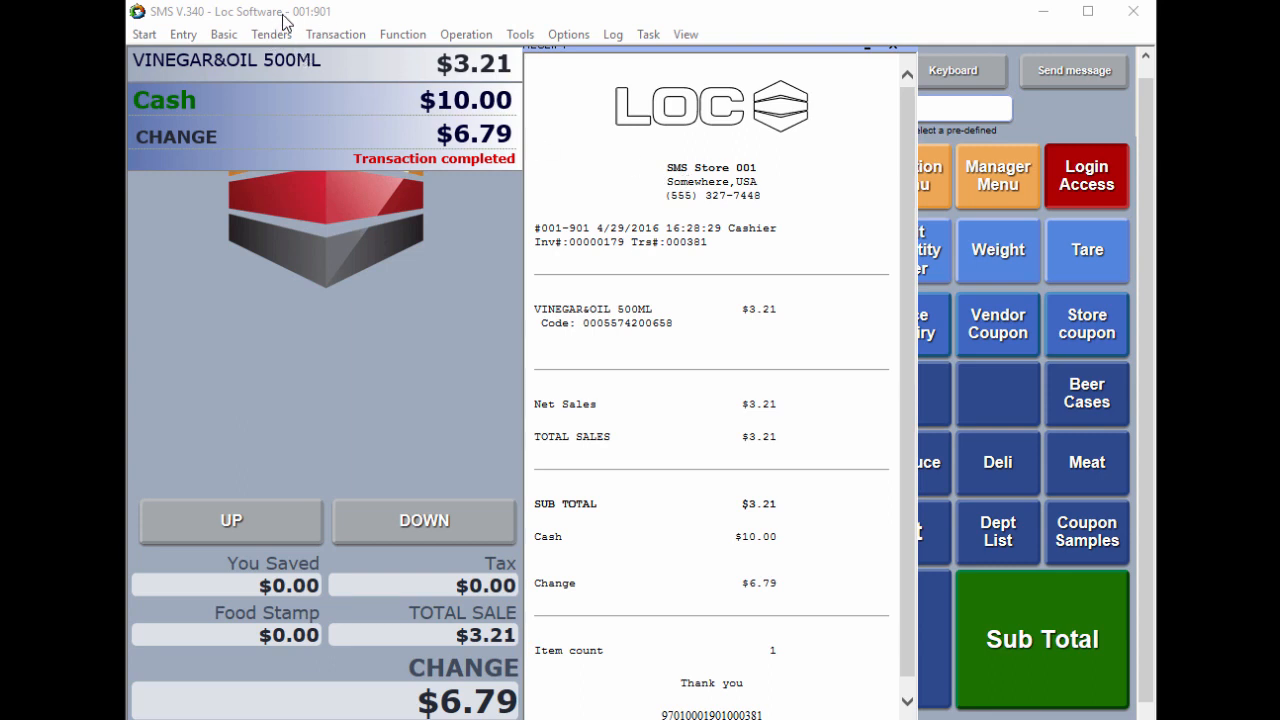
# Step: Close the VINEGAR&OIL 500ML receipt at the store 001 register and clear the completed sale
pyautogui.click(892, 47)
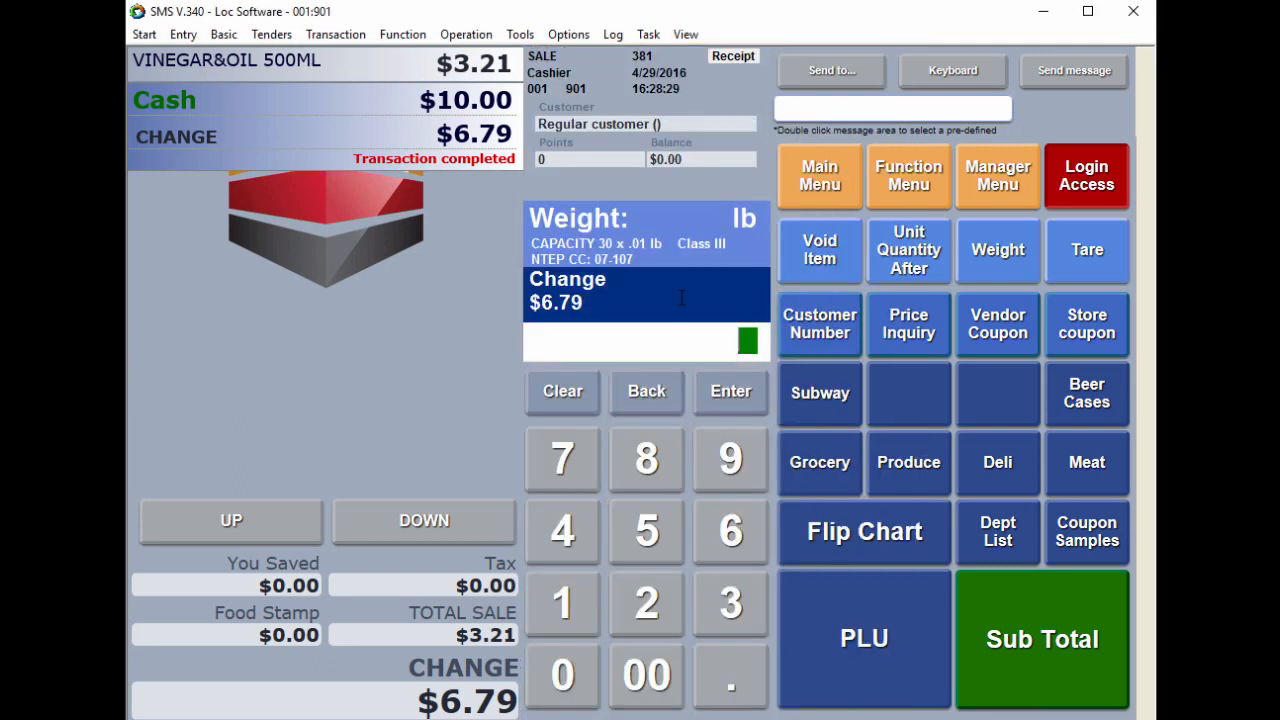
pyautogui.click(566, 391)
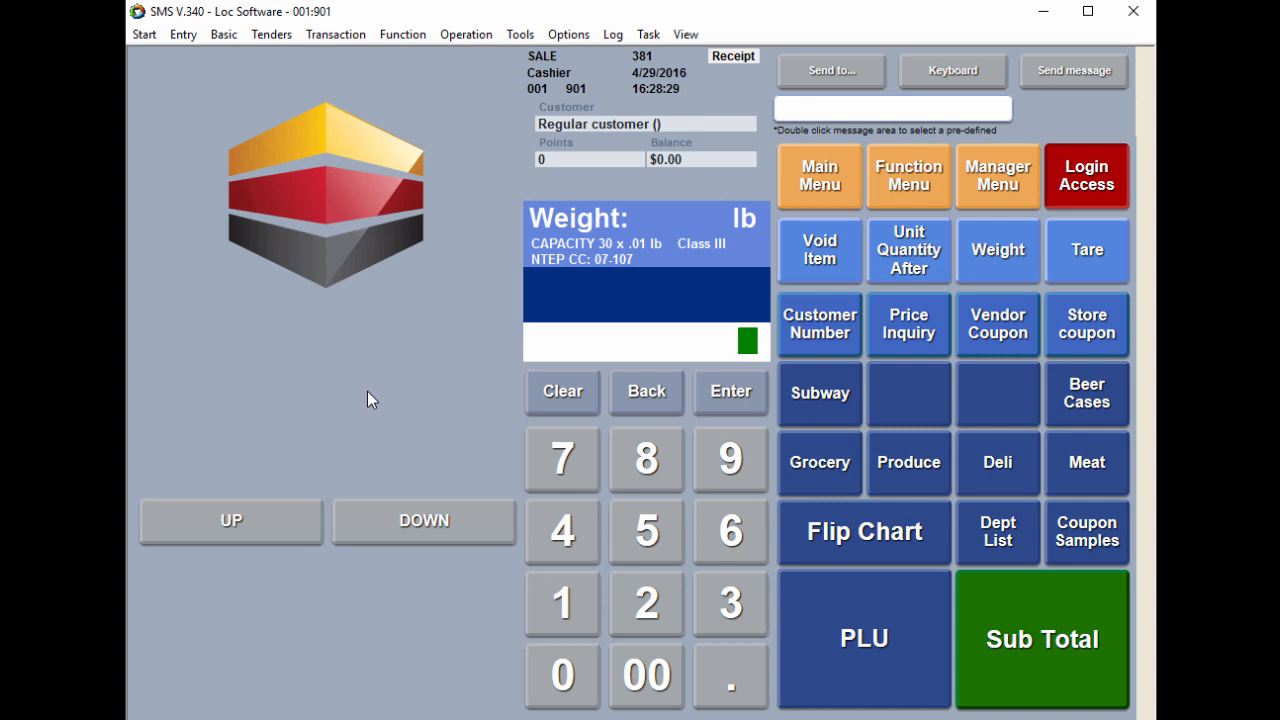
pyautogui.press('Return')
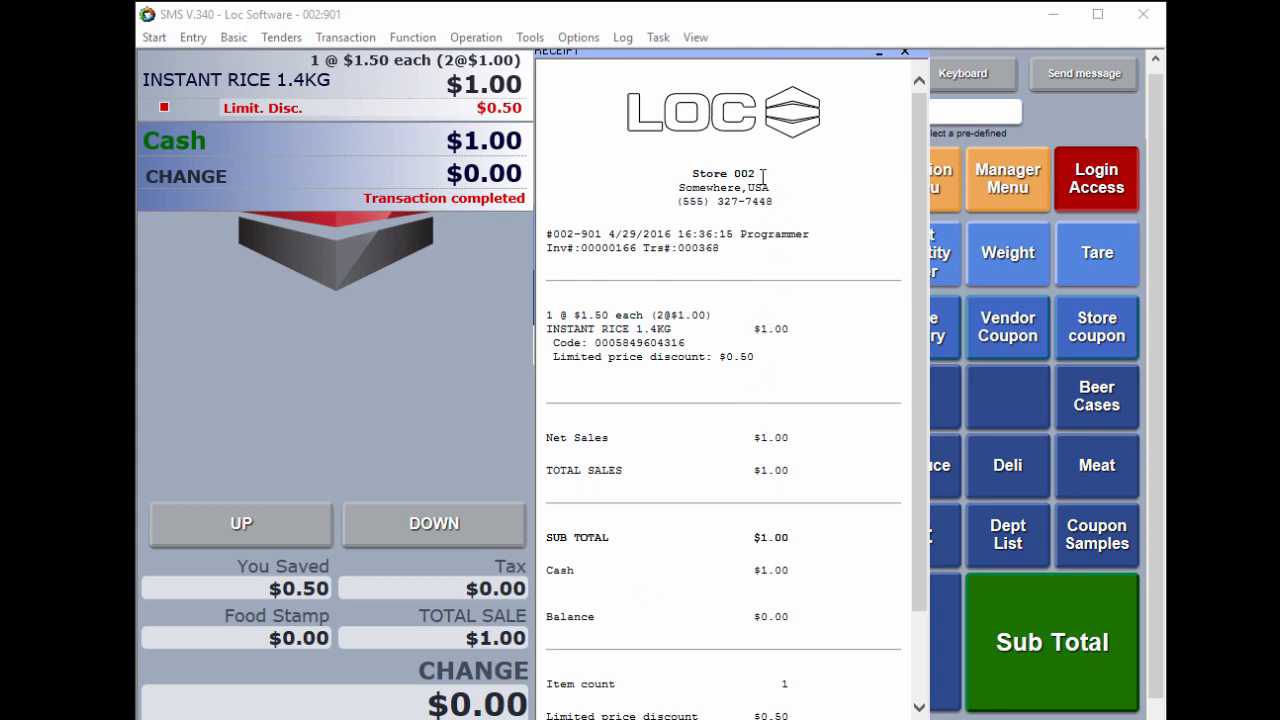
# Step: Close the store 002 receipt and refund the line 3 6/710ML.PEPSI 6 PACK from store 001's transaction for $0.59
pyautogui.click(905, 52)
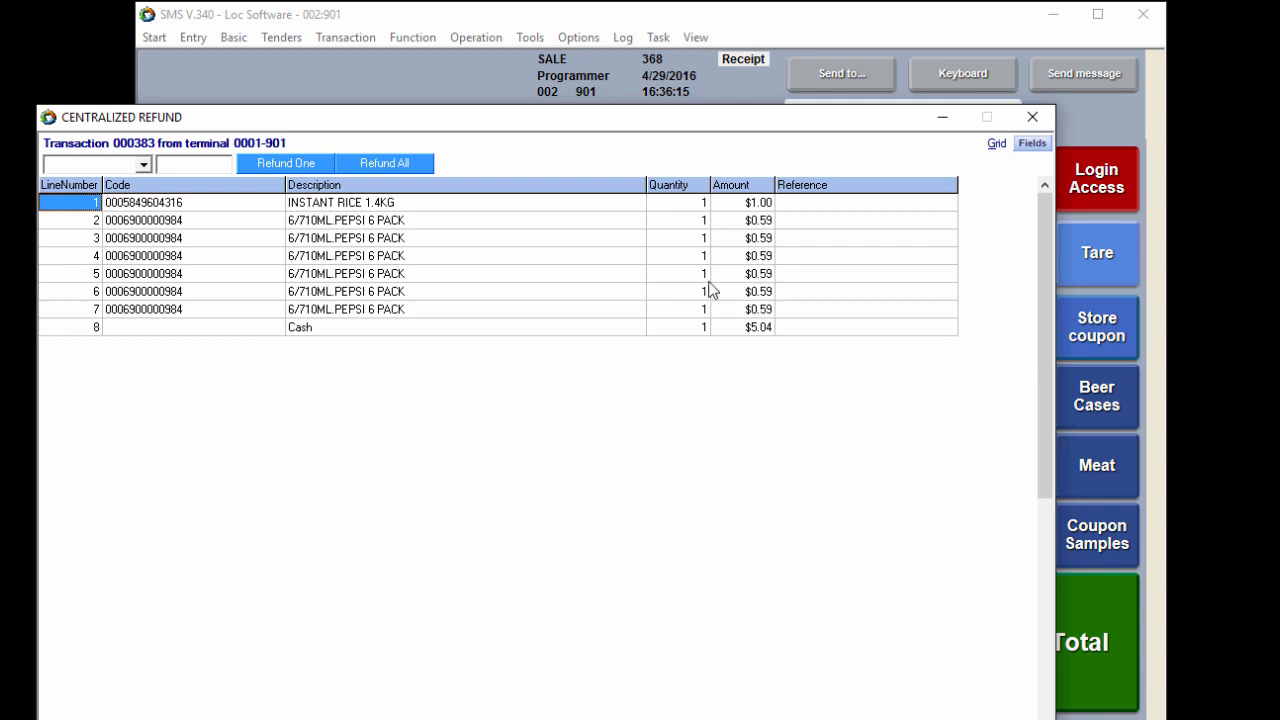
pyautogui.click(163, 241)
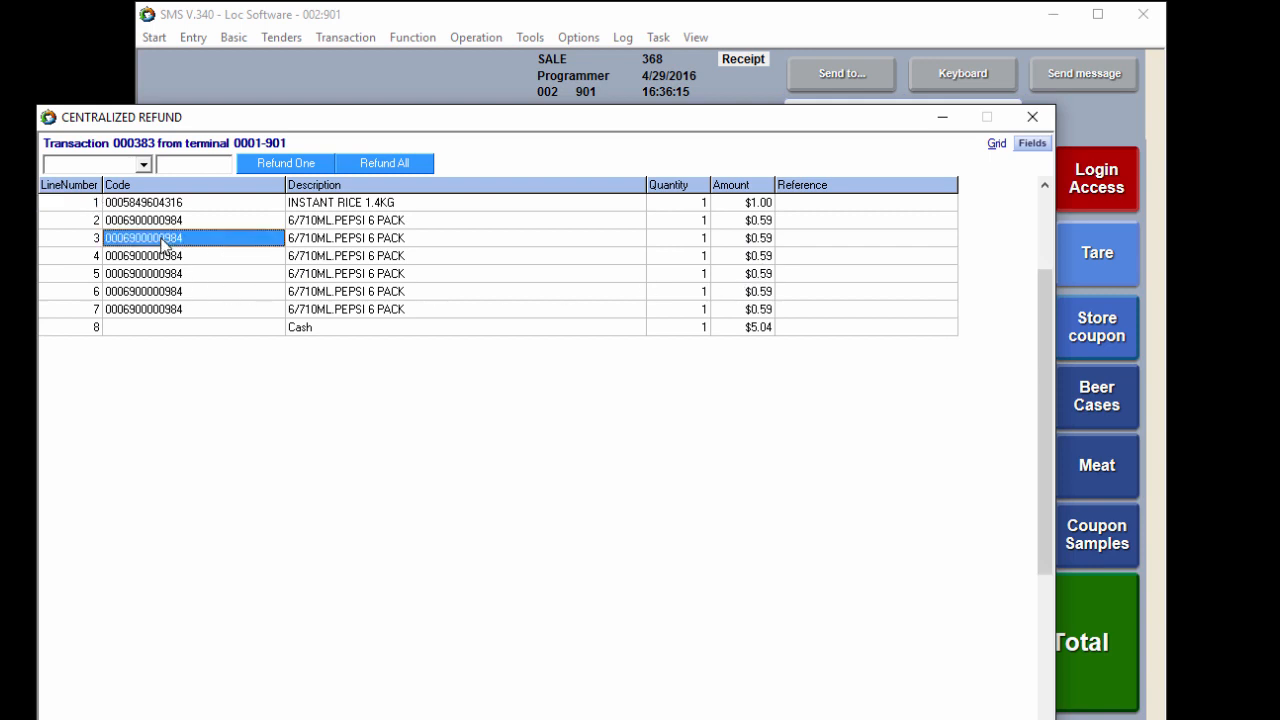
pyautogui.click(288, 163)
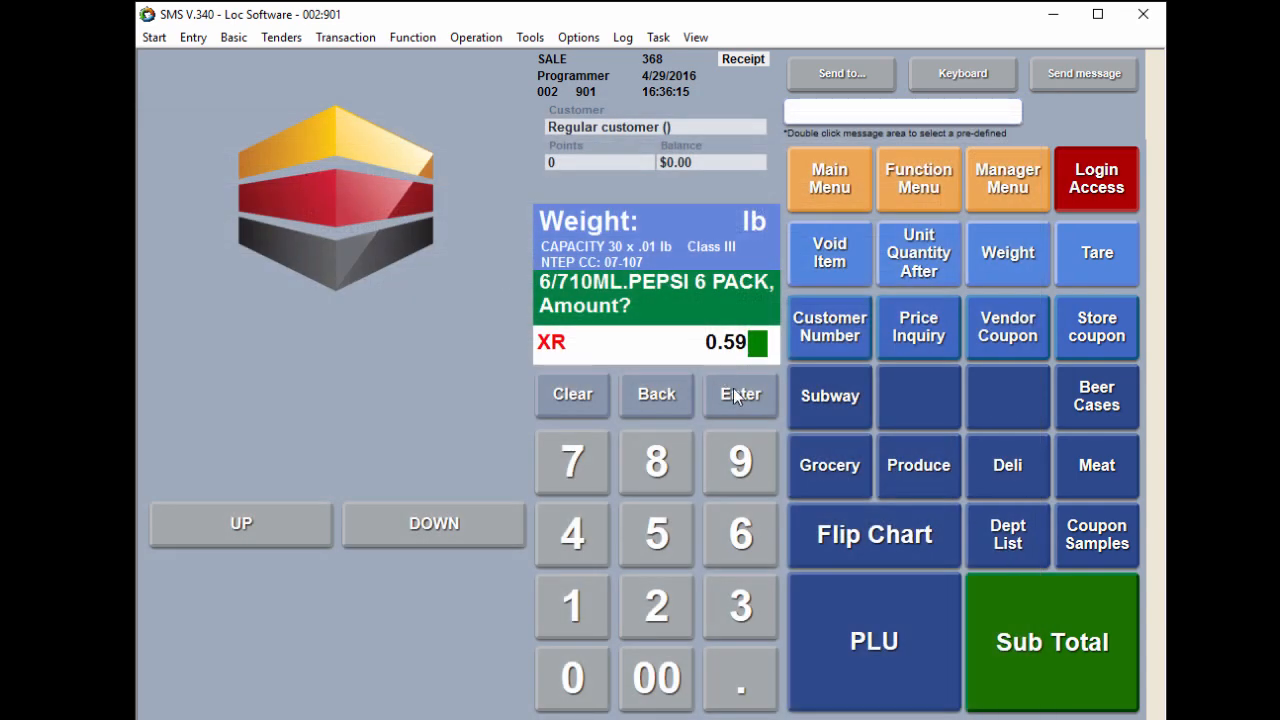
pyautogui.click(739, 395)
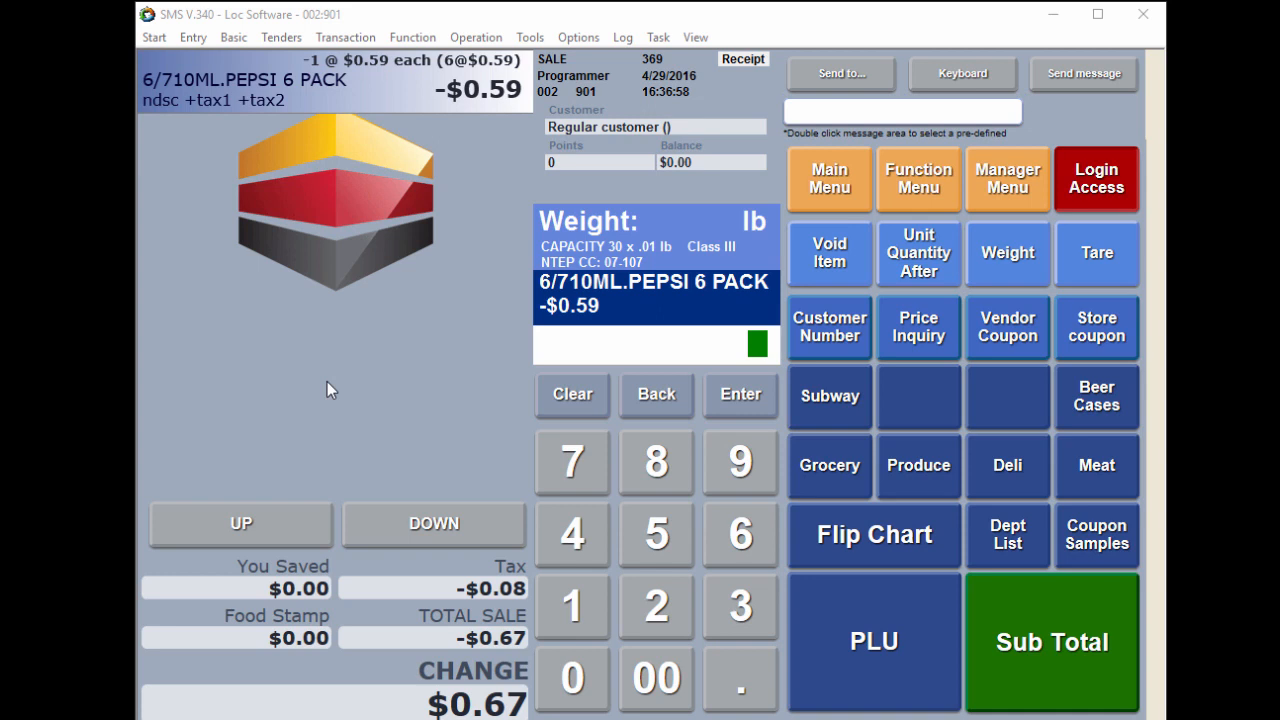
# Step: Issue the refund to a prepaid card with an SMS Payment prepay activation of $0.67
pyautogui.click(584, 39)
pyautogui.moveTo(585, 62)
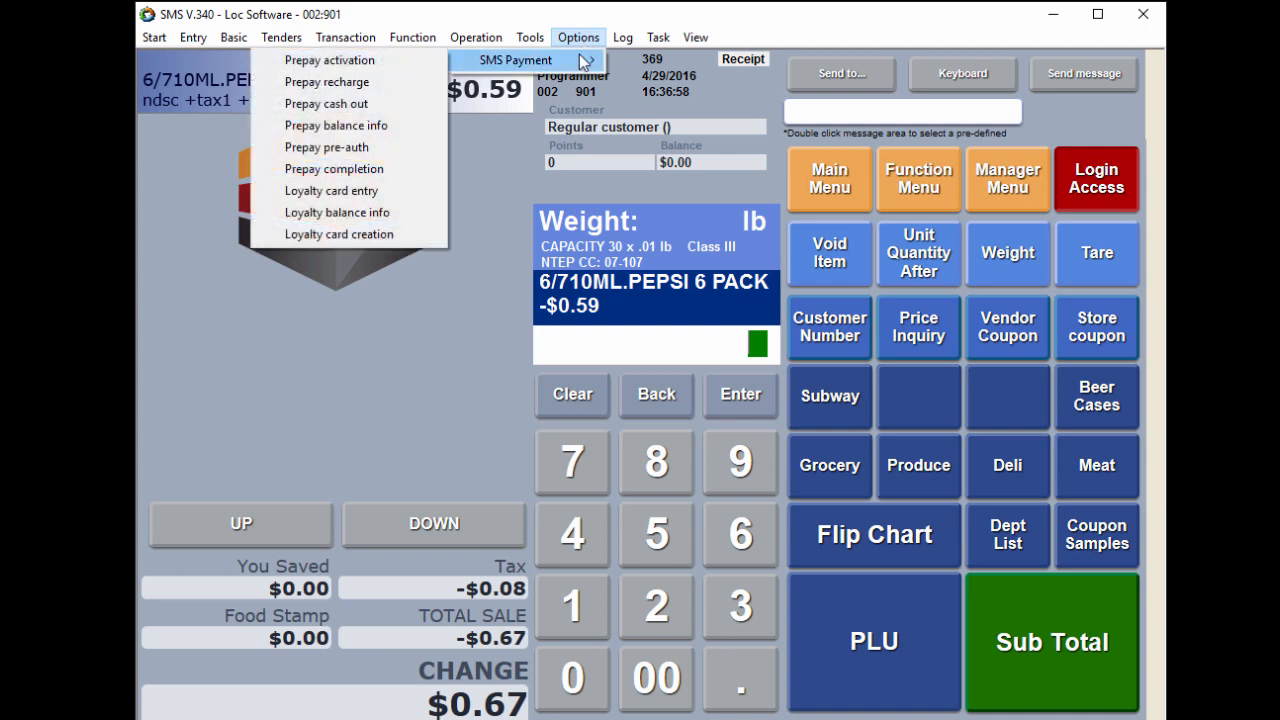
pyautogui.click(407, 64)
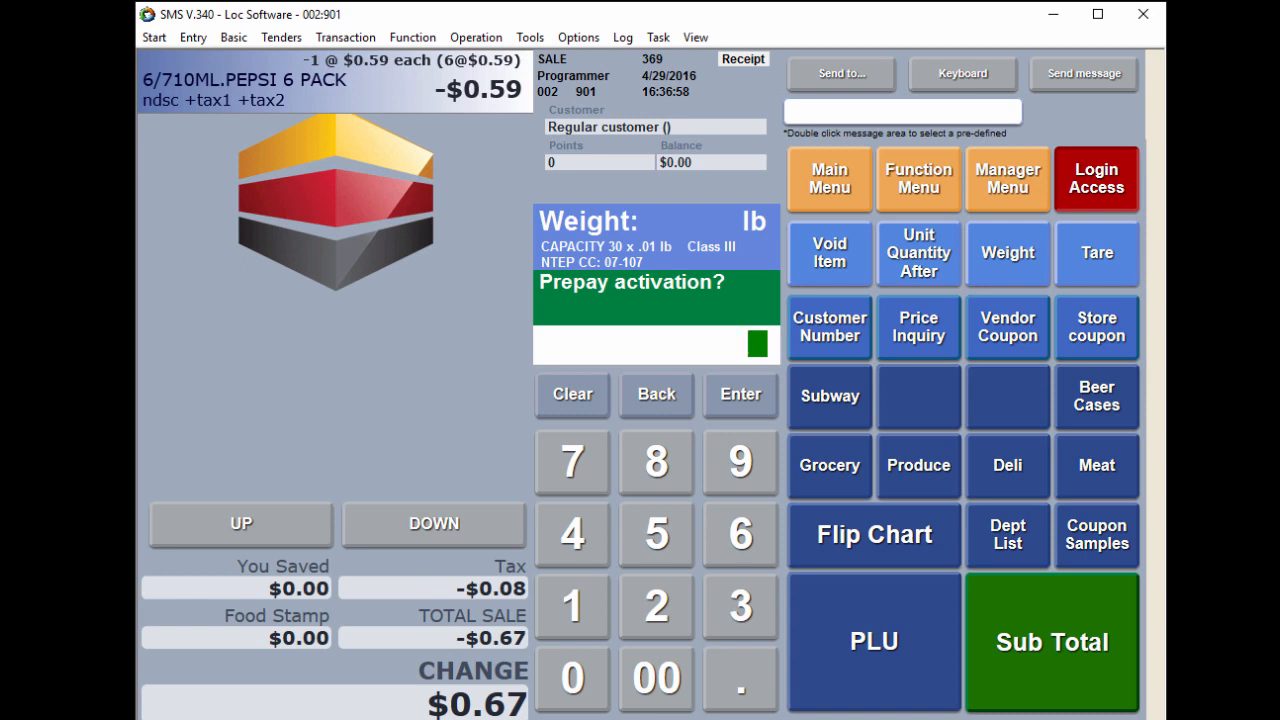
pyautogui.write('.67')
pyautogui.press('Return')
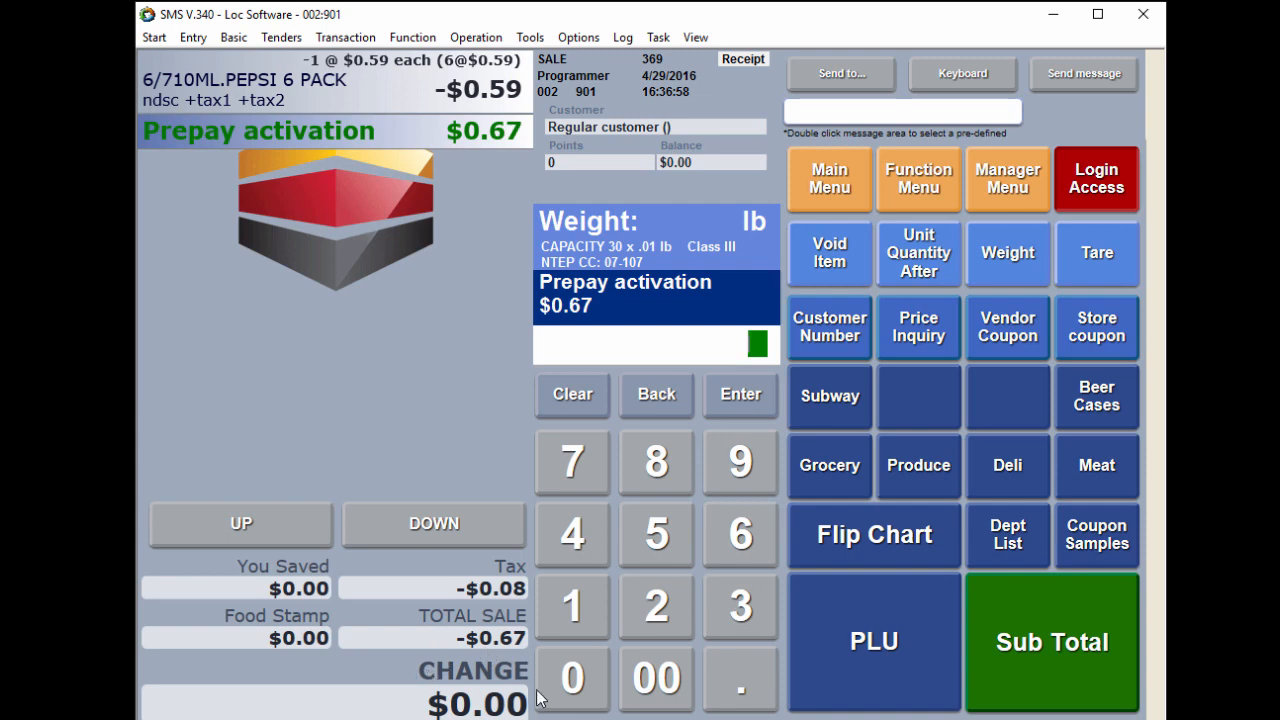
# Step: Subtotal and finalize the refund with the cash tender, and examine the receipt down to its prepay activation details
pyautogui.click(1033, 645)
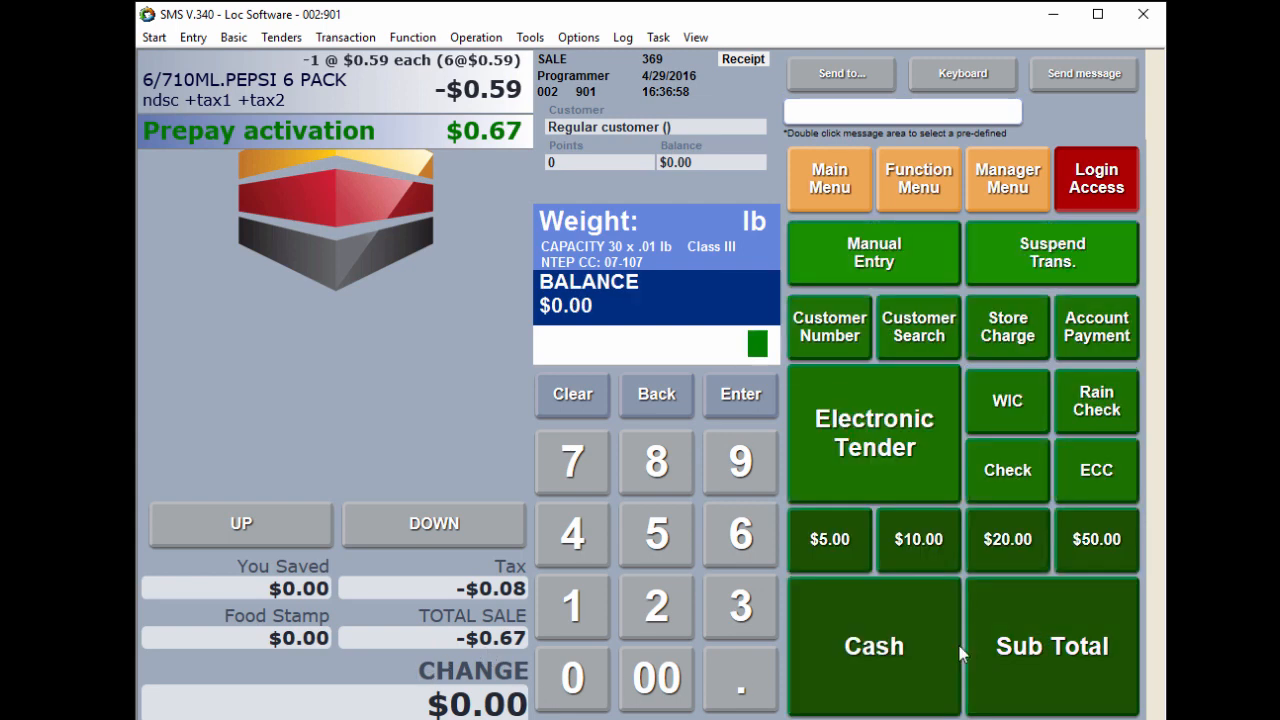
pyautogui.click(926, 646)
pyautogui.moveTo(1033, 57); pyautogui.dragTo(625, 58)
pyautogui.moveTo(912, 106); pyautogui.dragTo(883, 360)
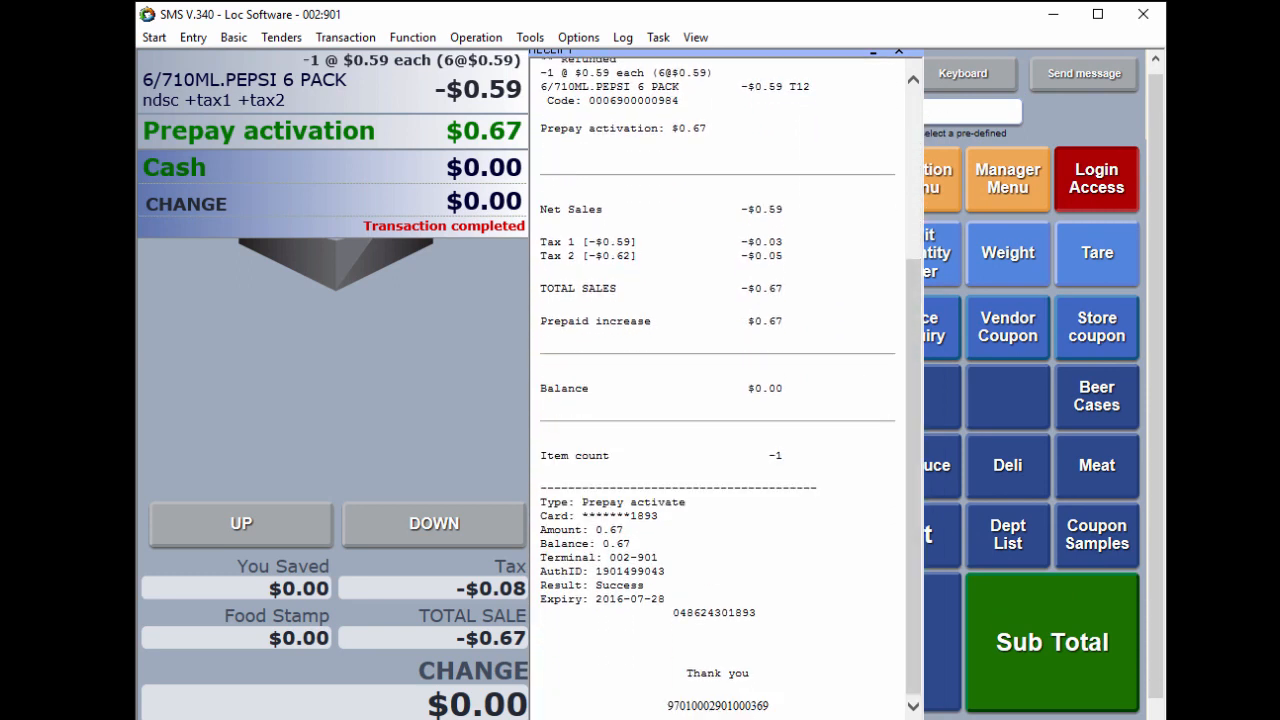